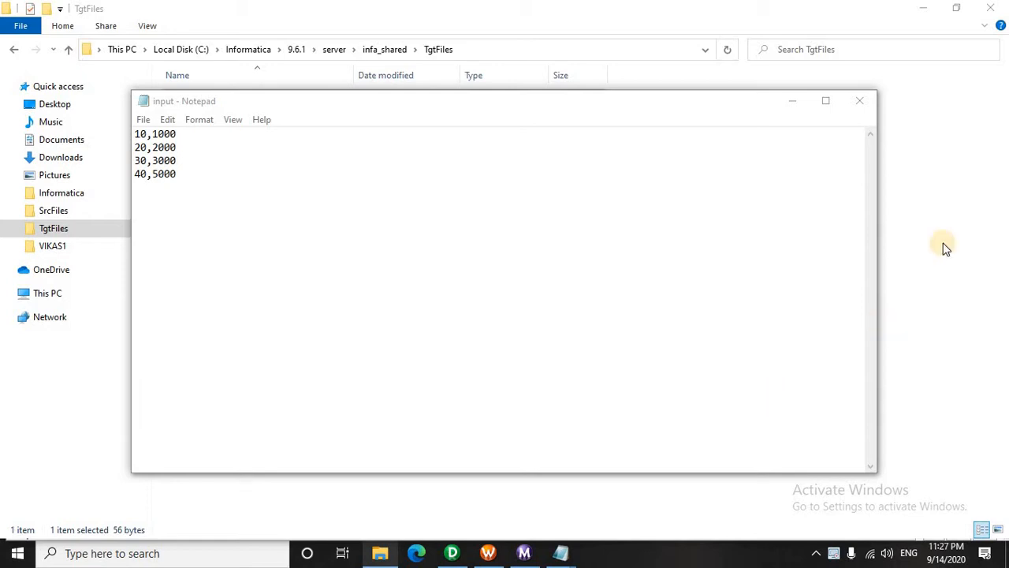
- Review the records in the input text file and in the expected output text file in Notepad
left_click(824, 104)
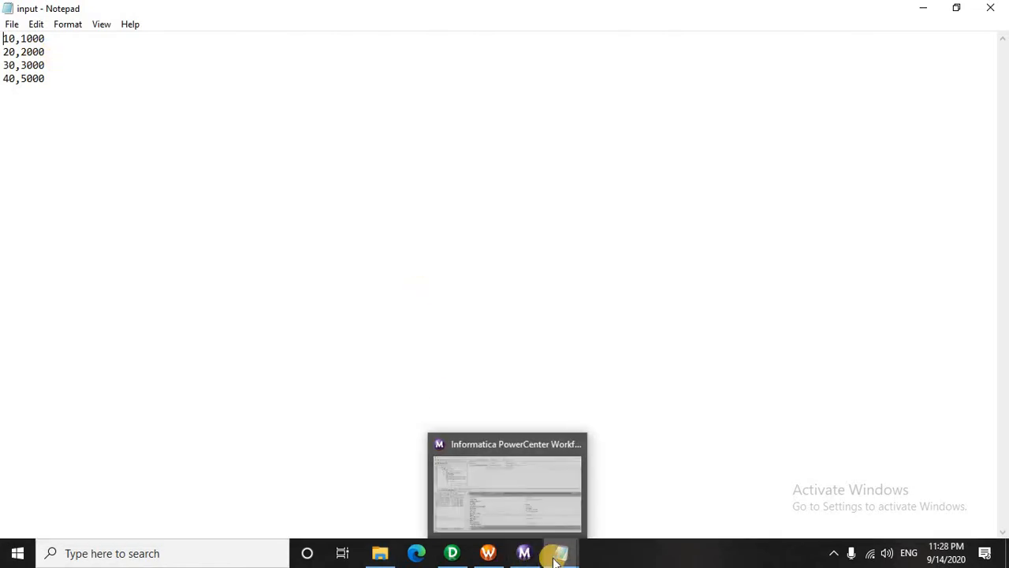
mouse_move(558, 552)
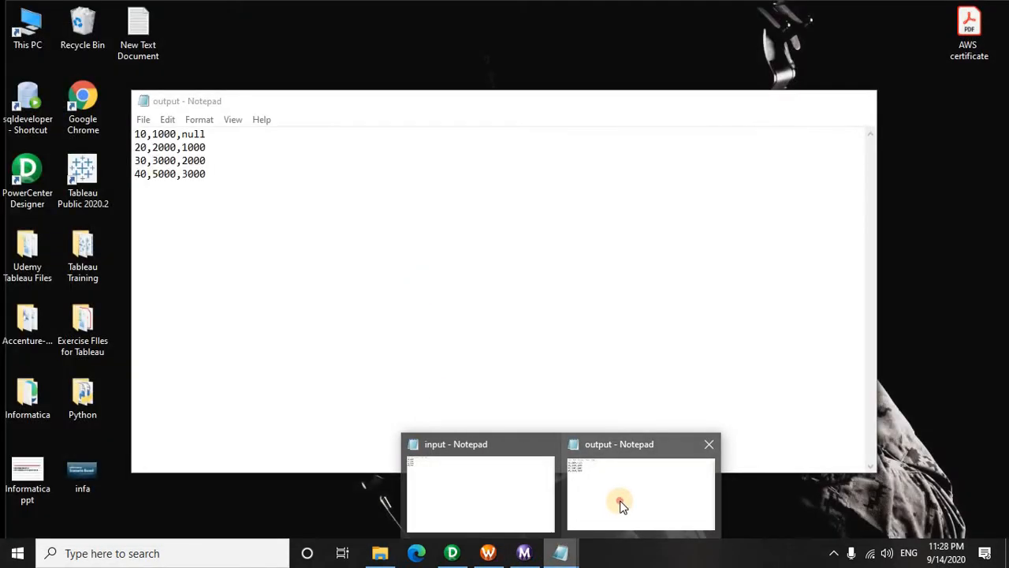
left_click(620, 506)
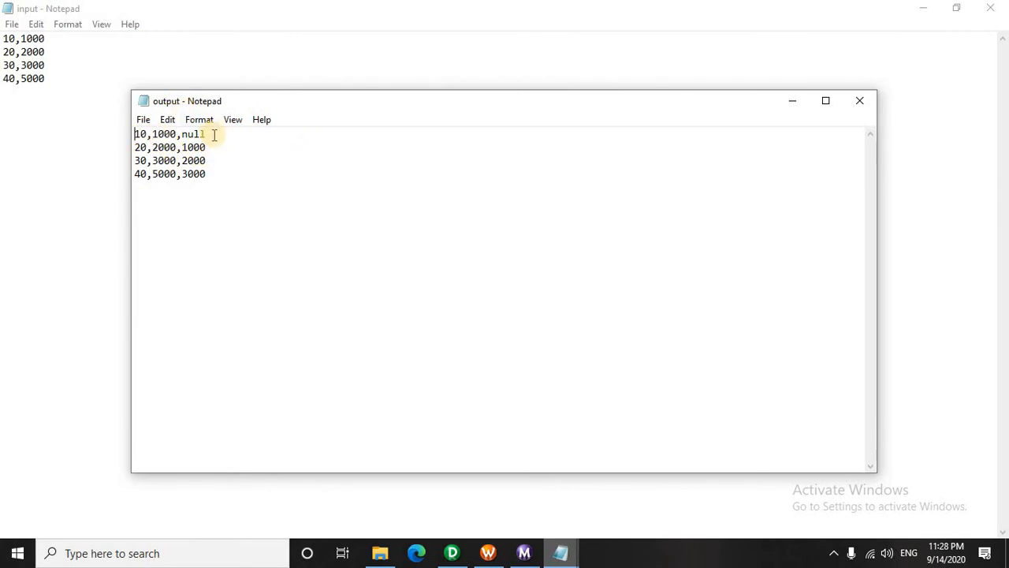
- Close the output file and delete it from the TgtFiles folder in File Explorer
left_click(859, 102)
left_click(382, 551)
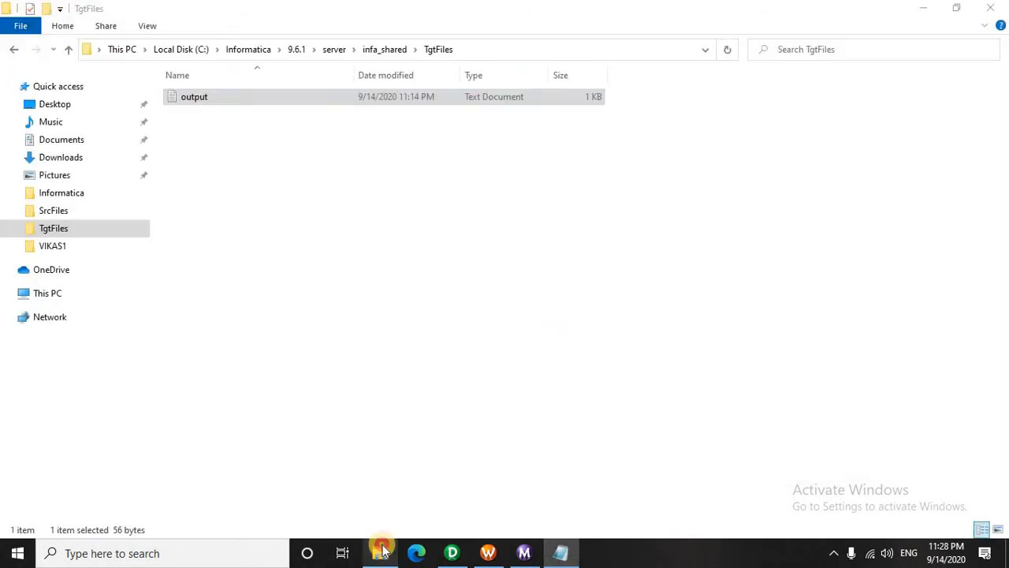
key("Delete")
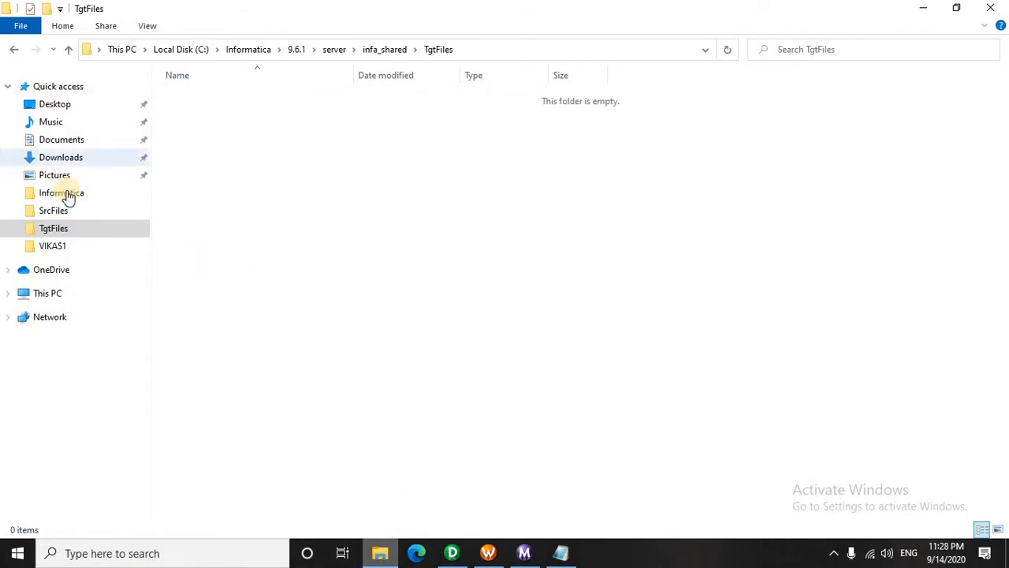
- Open the input text file from the SrcFiles folder to check its records
left_click(53, 211)
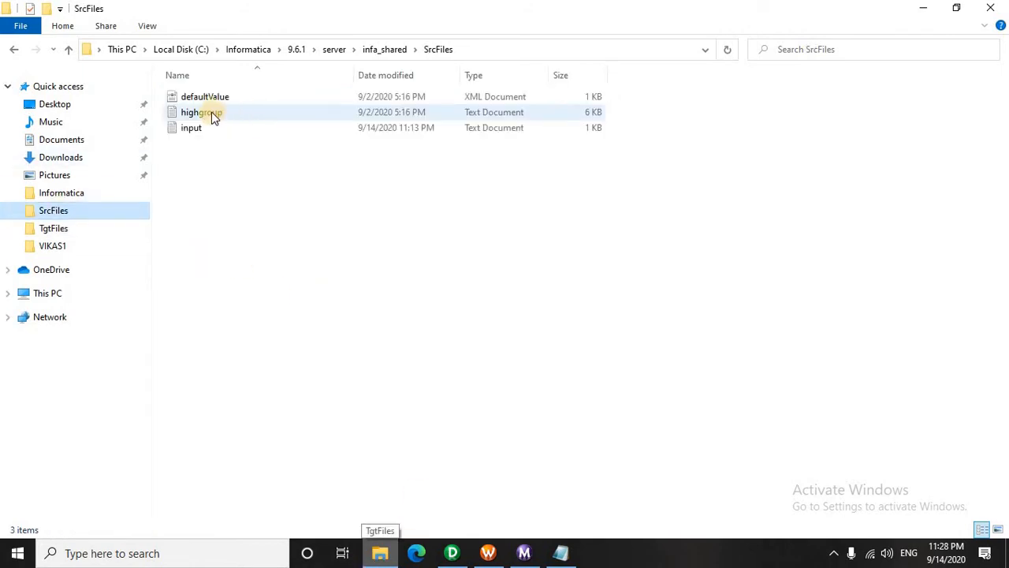
double_click(203, 127)
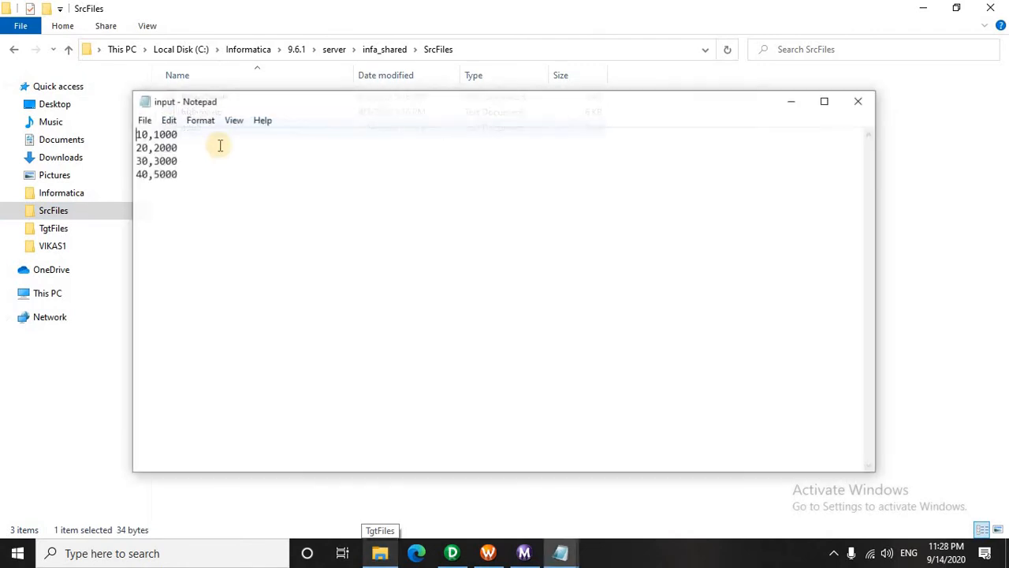
left_click(561, 553)
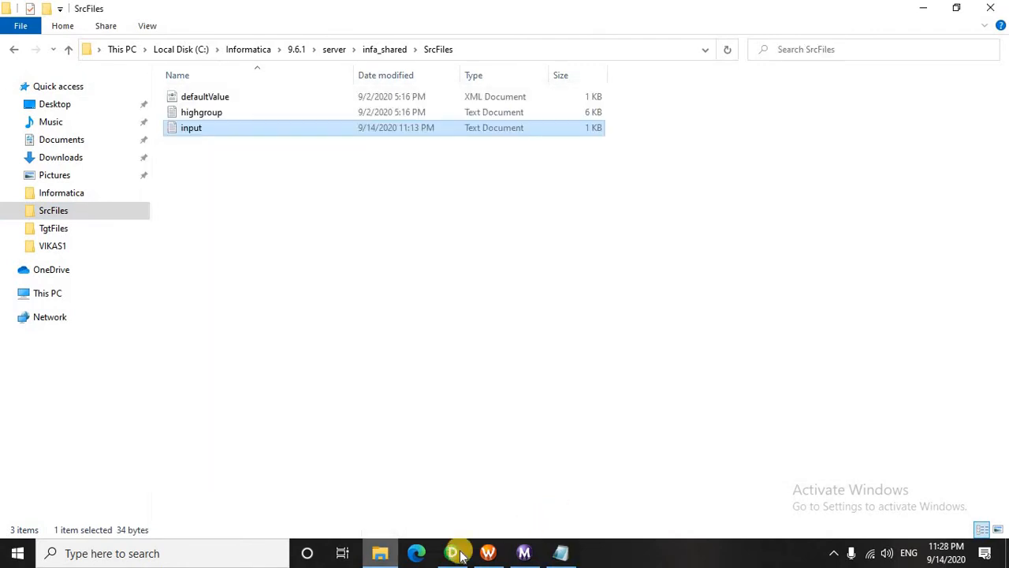
- Switch to PowerCenter Designer and create a new mapping named m_prevrow
left_click(455, 553)
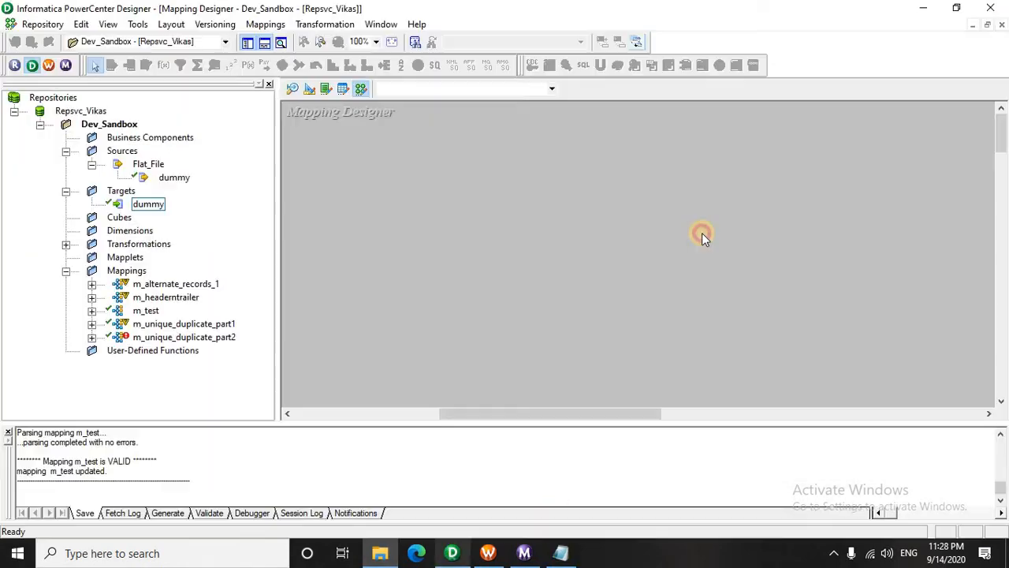
left_click(278, 26)
left_click(273, 41)
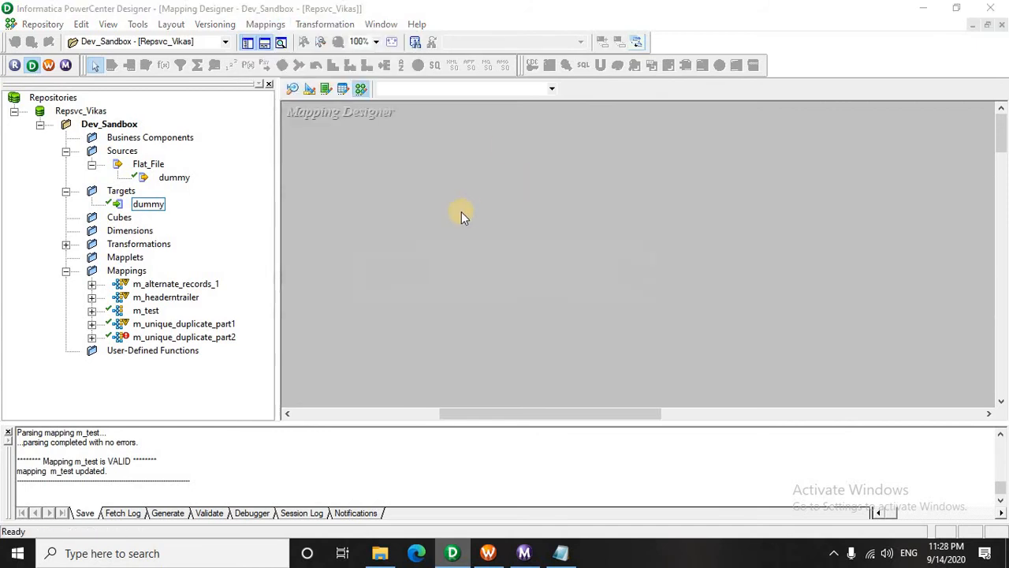
type("m_prevrow")
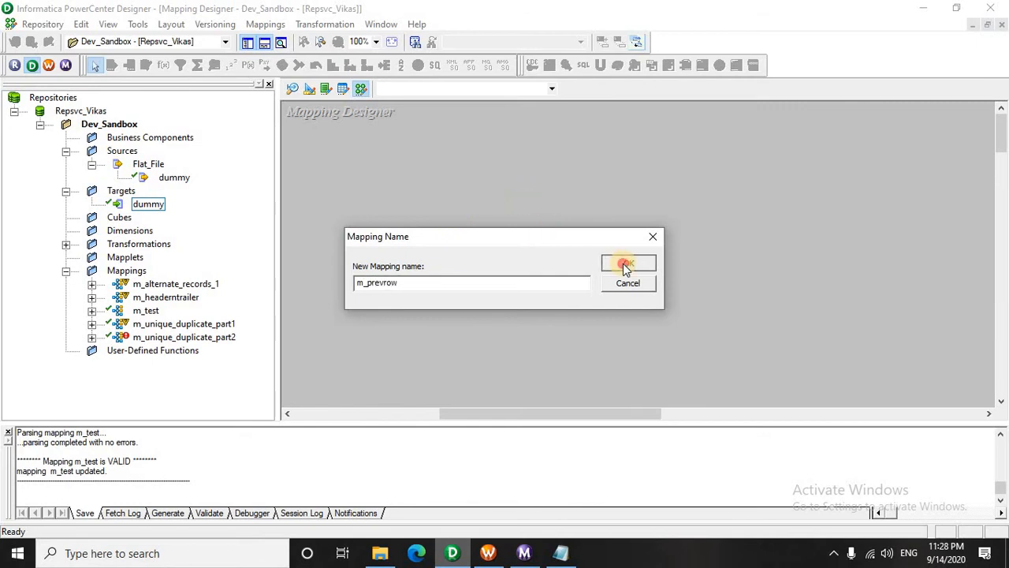
left_click(626, 265)
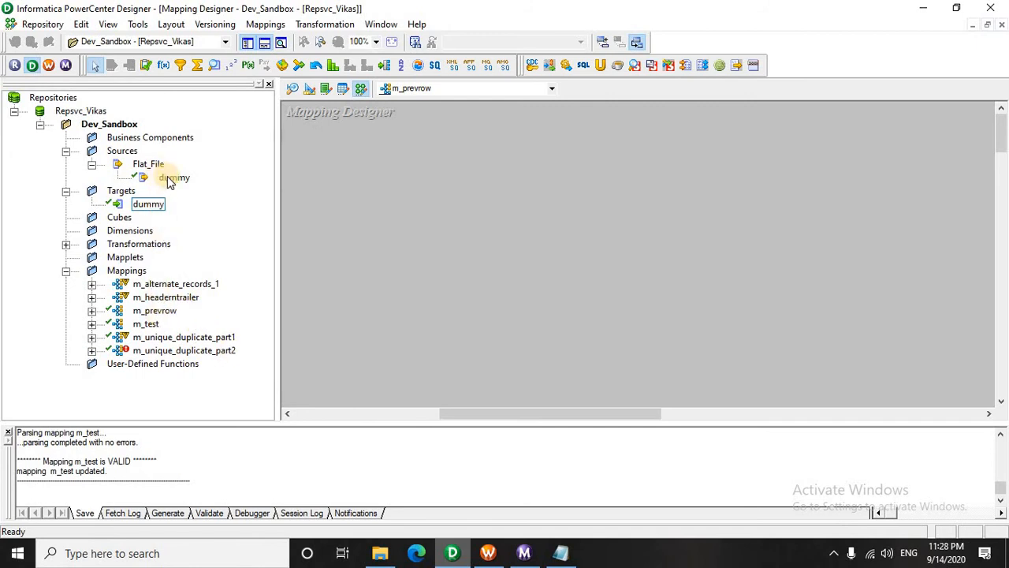
- Add the dummy flat file source and the dummy target to the mapping, leaving room between the source qualifier and the target
left_click_drag(380, 177, 382, 169)
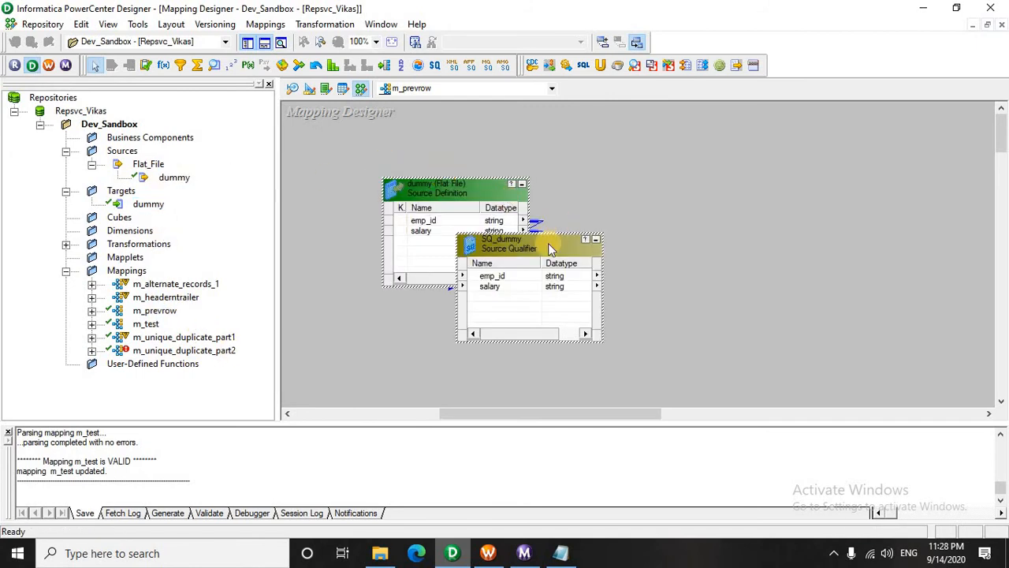
left_click_drag(491, 249, 551, 203)
left_click_drag(149, 203, 914, 236)
left_click_drag(909, 184, 910, 184)
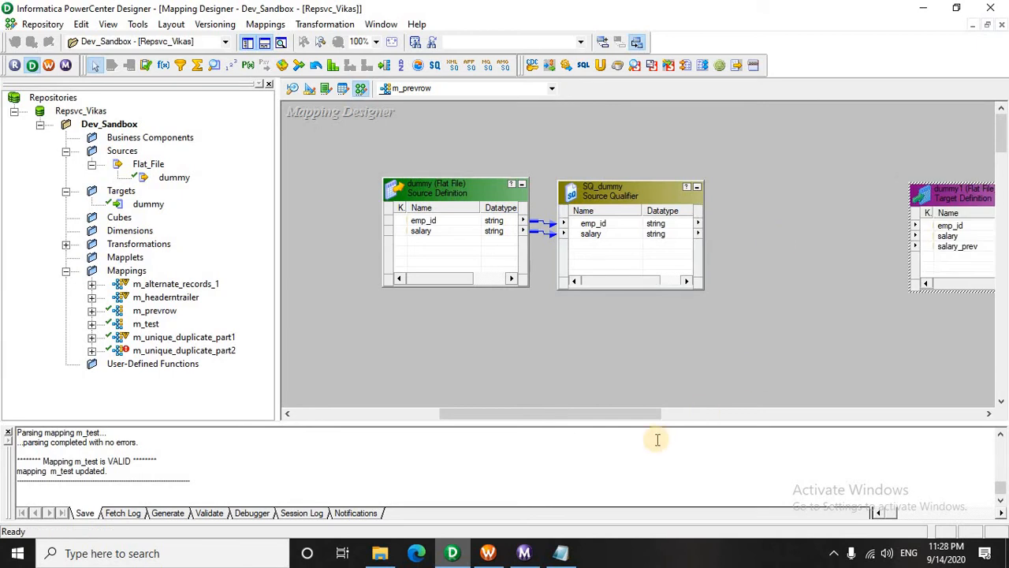
left_click_drag(615, 412, 692, 413)
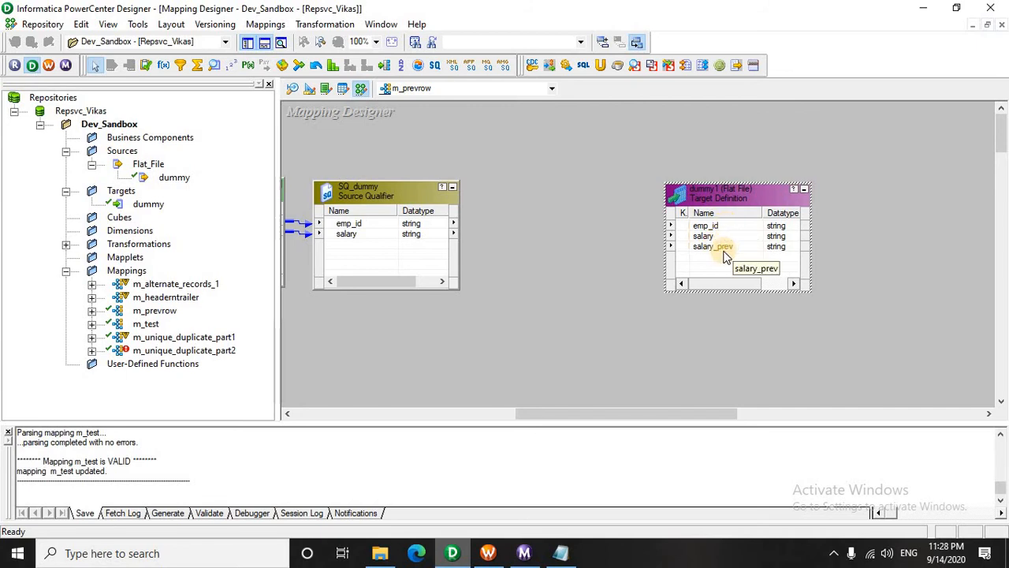
left_click_drag(746, 202, 908, 198)
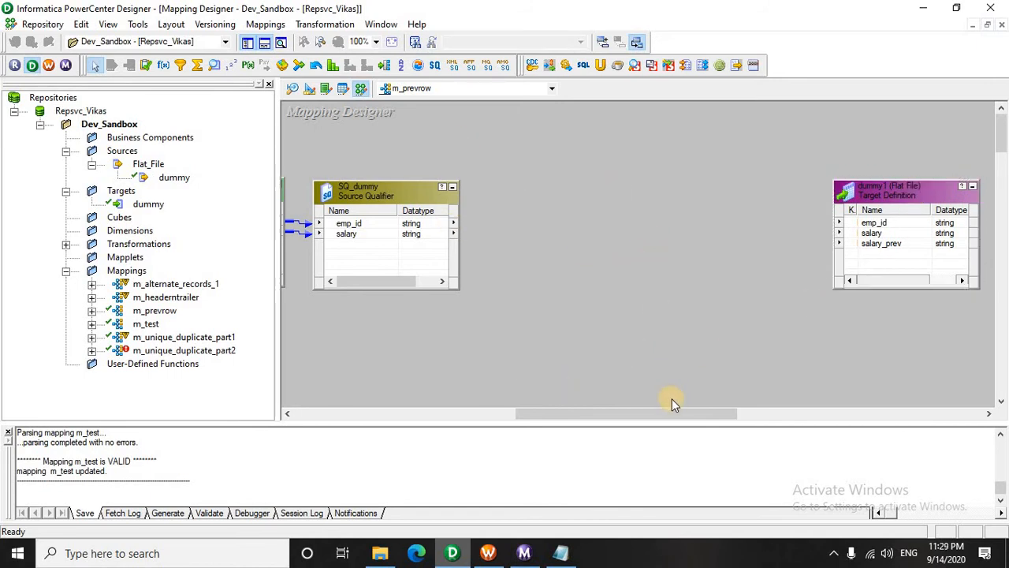
- Add a Sequence Generator transformation between the source qualifier and the target, and review its properties
left_click(629, 196)
left_click(230, 66)
left_click_drag(504, 131, 706, 205)
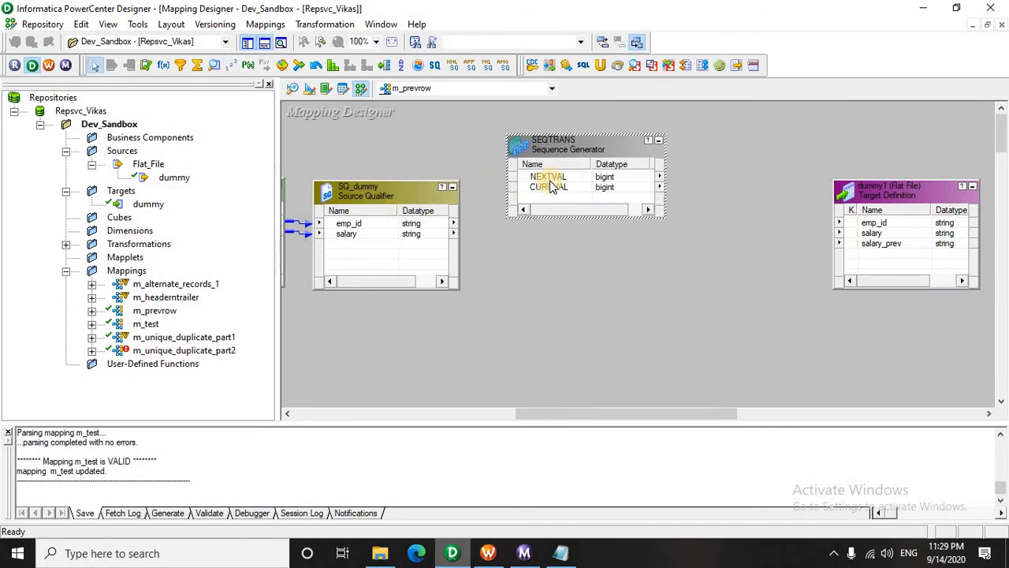
double_click(547, 177)
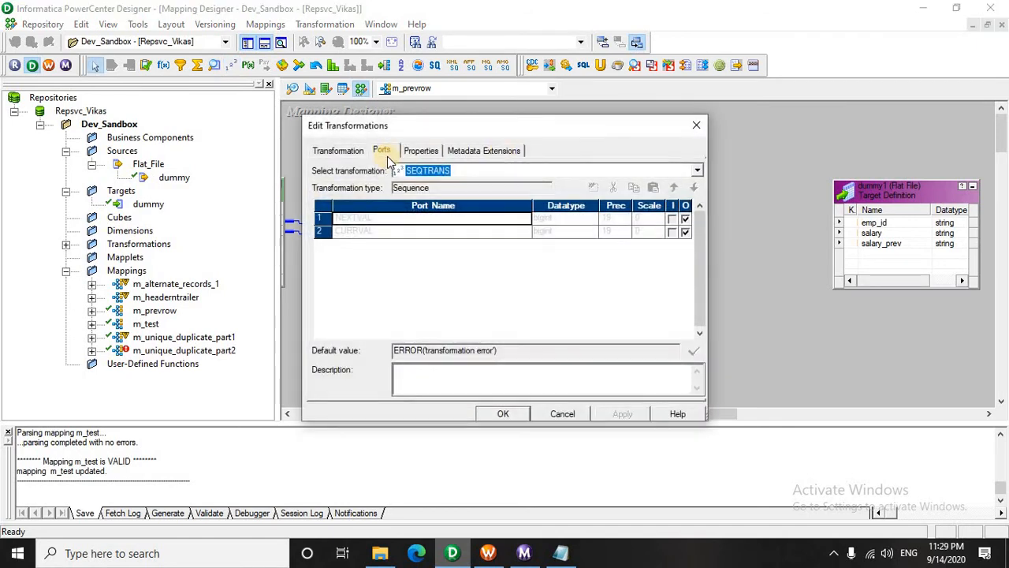
left_click(429, 158)
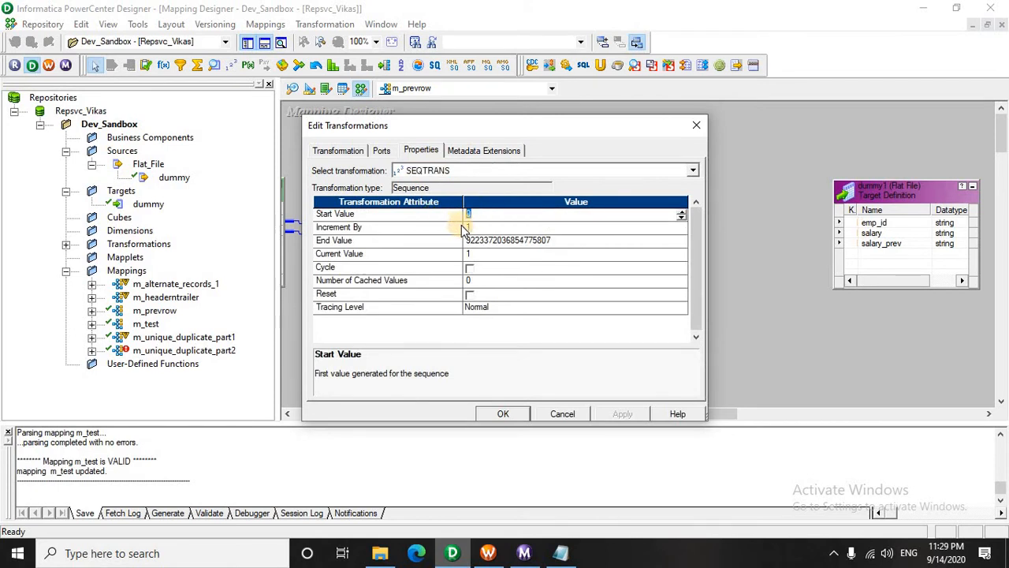
left_click(517, 413)
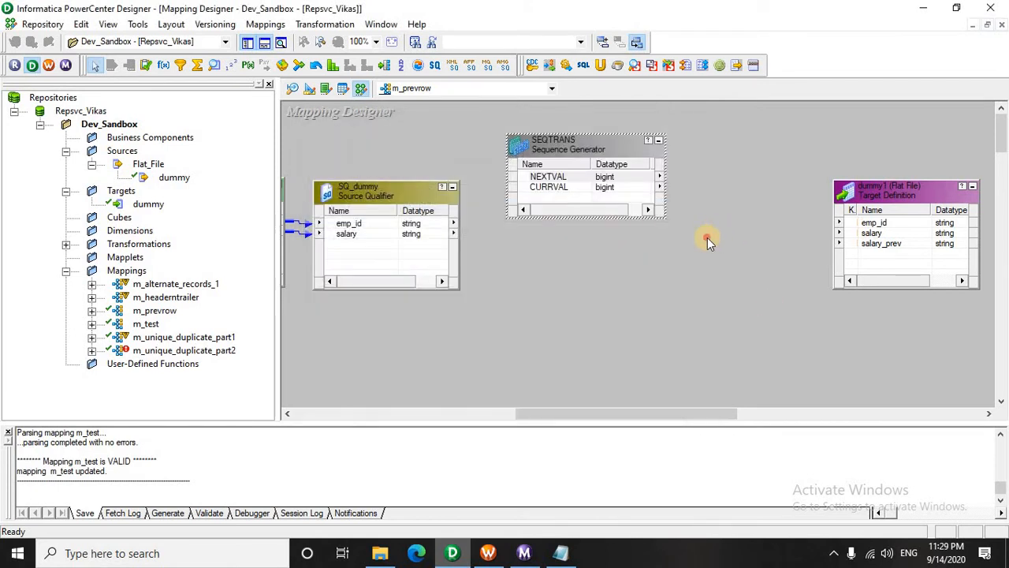
left_click(707, 242)
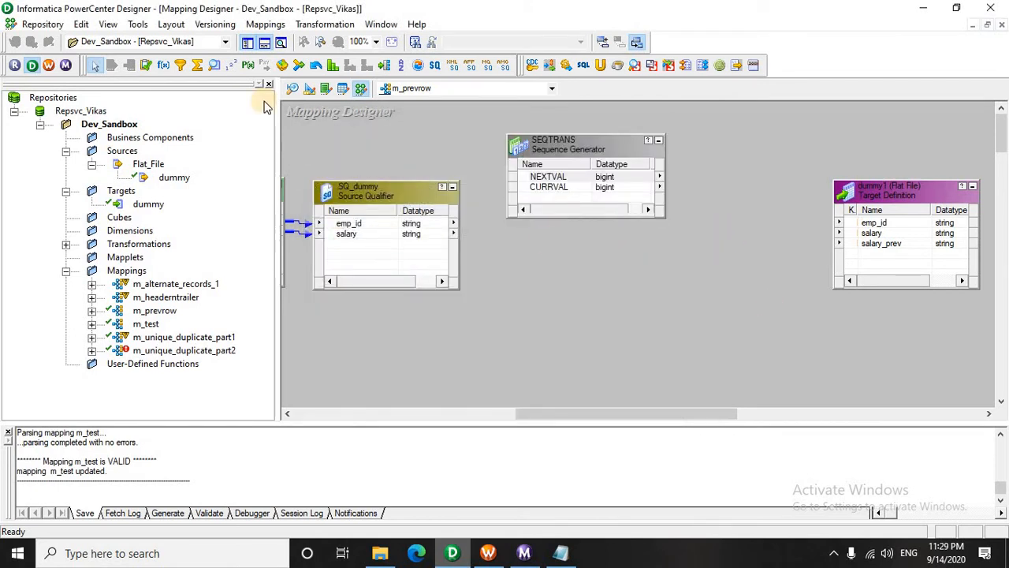
- Add an Expression transformation and link emp_id and salary from SQ_dummy and NEXTVAL from the Sequence Generator into it
left_click(164, 66)
left_click_drag(603, 252, 773, 336)
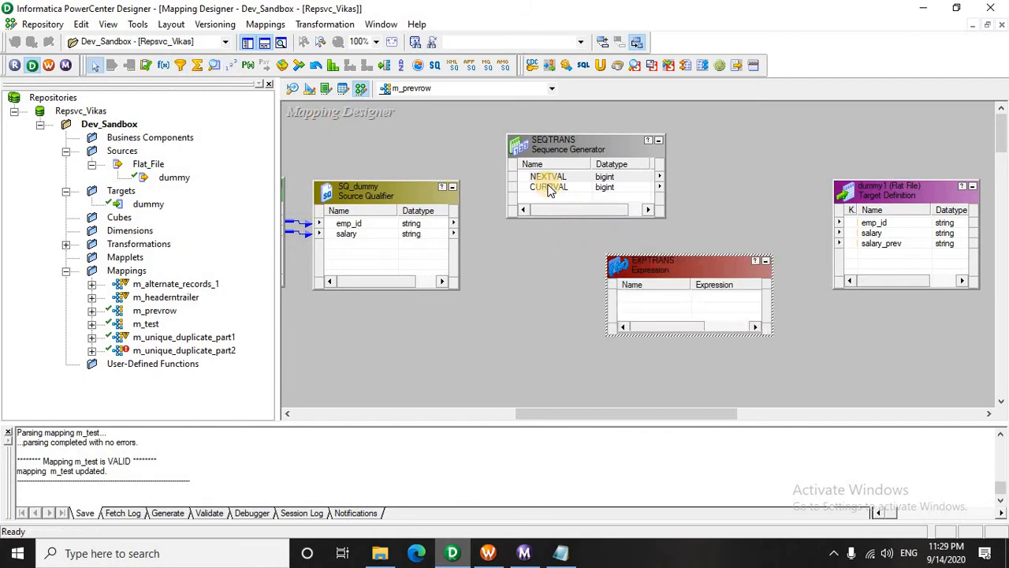
left_click(360, 227)
left_click(364, 232, "shift")
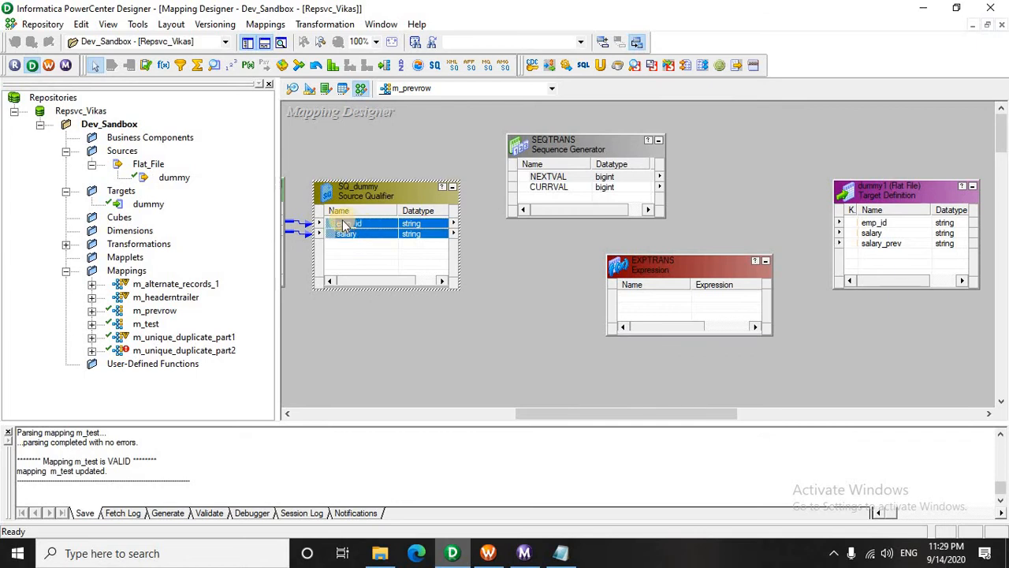
left_click_drag(343, 227, 648, 303)
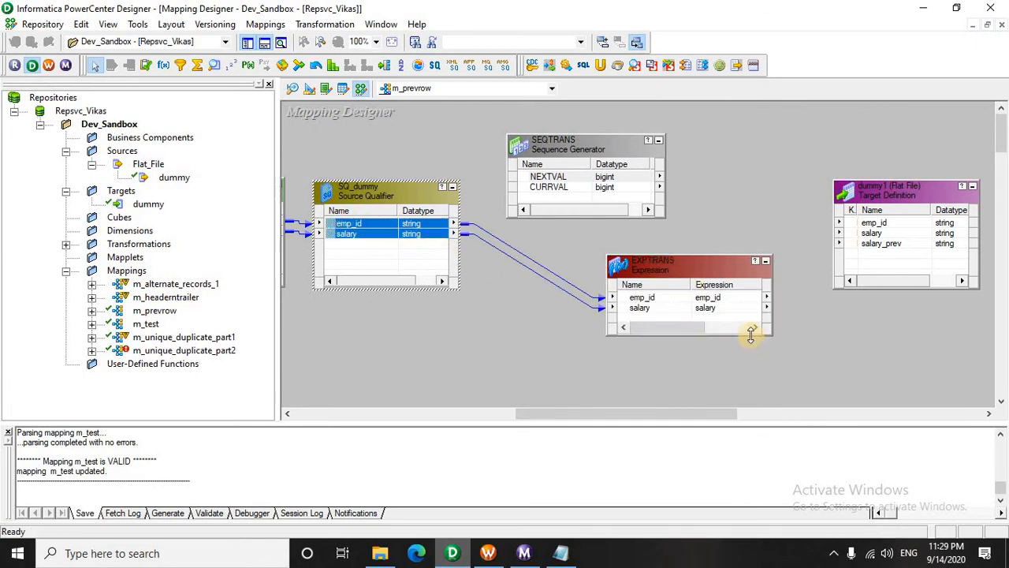
left_click_drag(750, 336, 753, 345)
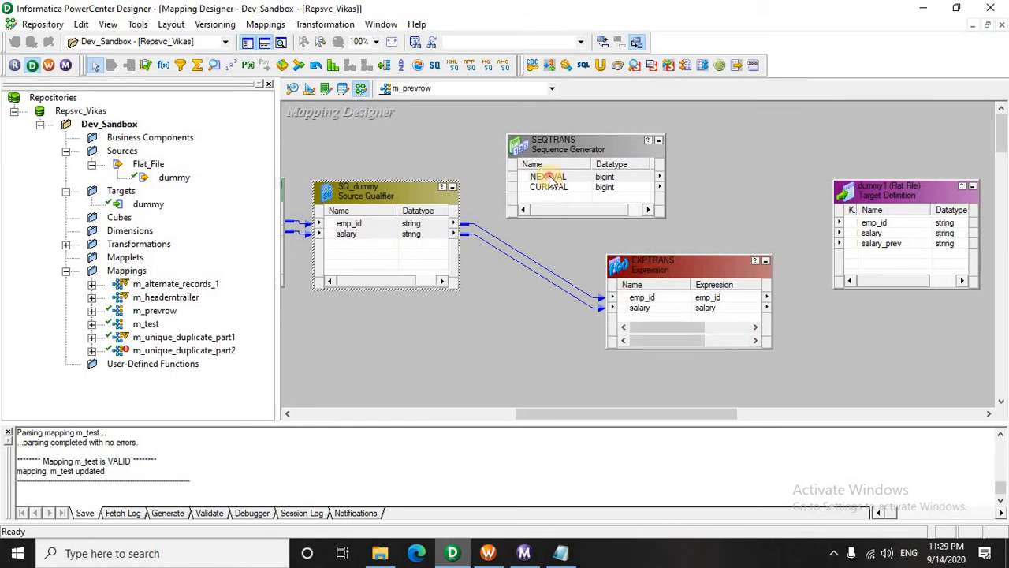
left_click_drag(550, 177, 631, 230)
left_click_drag(662, 292, 658, 323)
- Add a string port named v_salary to the Expression transformation and make it a variable port
double_click(654, 266)
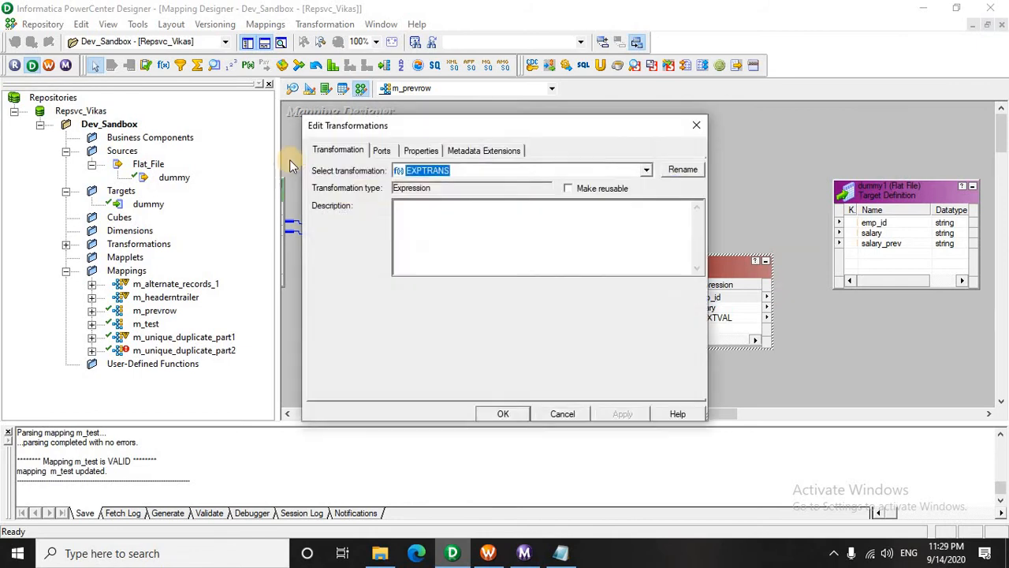
left_click(381, 151)
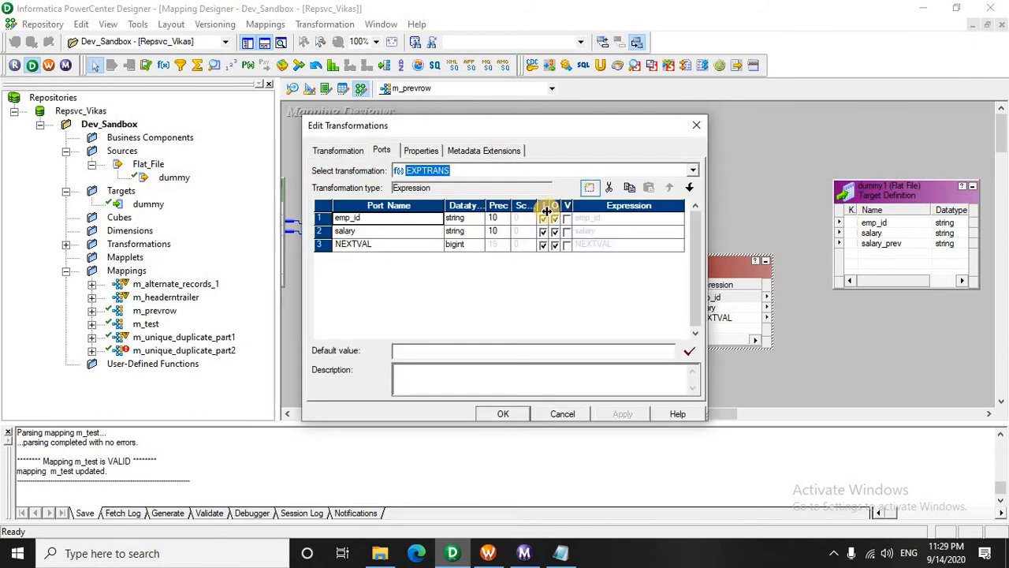
left_click(589, 187)
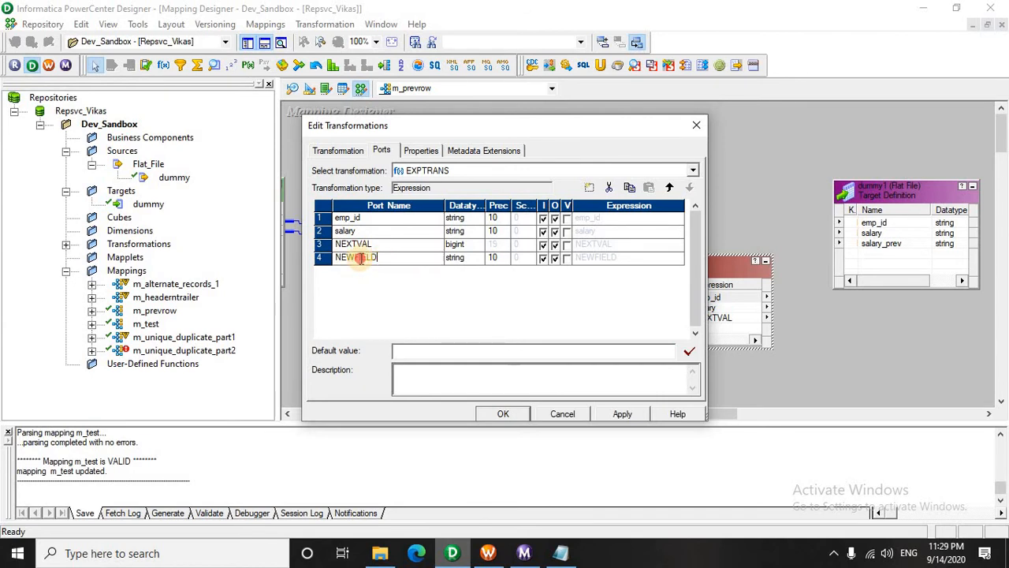
left_click(312, 260)
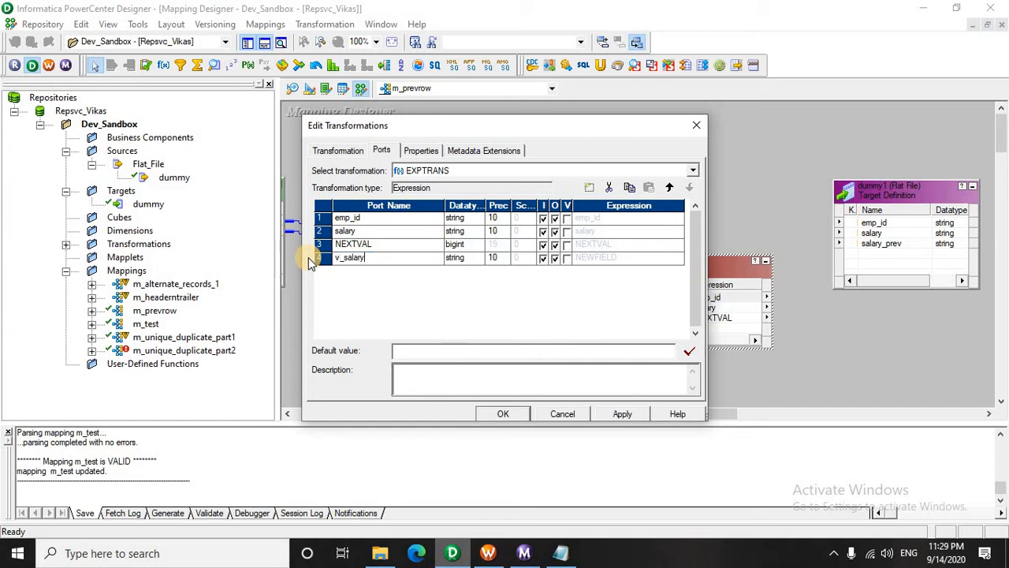
left_click(615, 278)
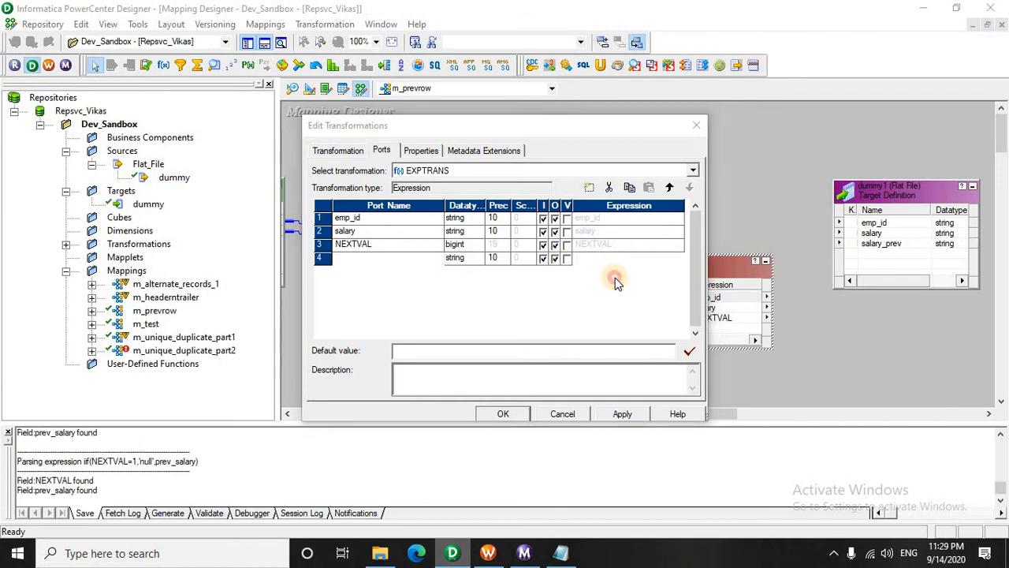
left_click(567, 257)
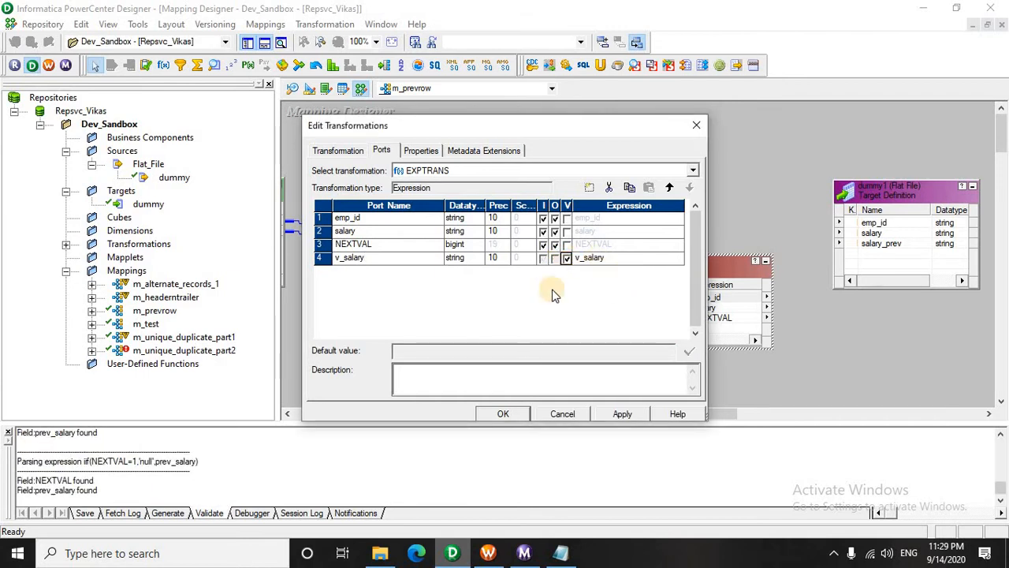
left_click(387, 259)
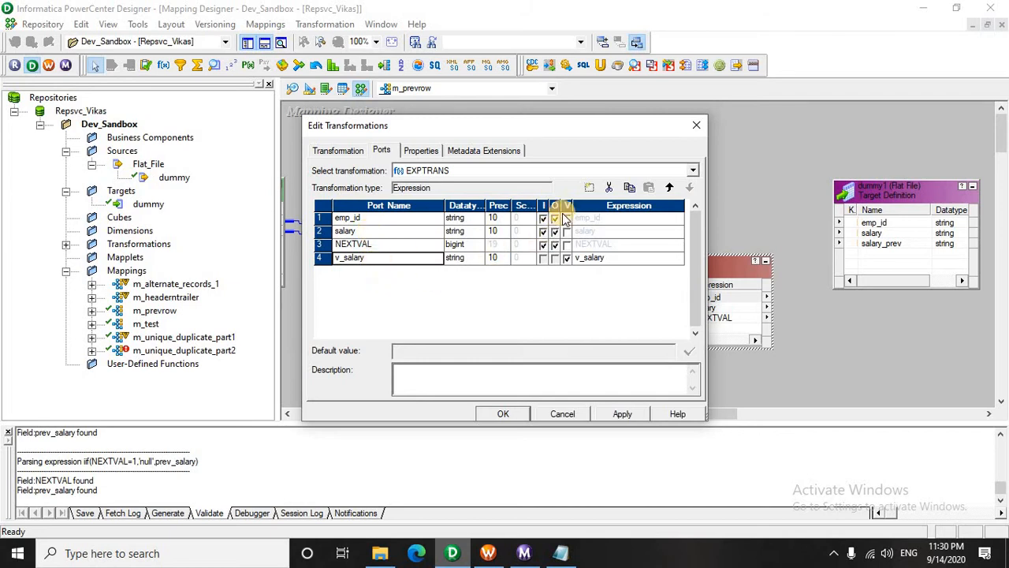
- Add a string port named prev_salary to the Expression transformation and make it a variable port
left_click(590, 189)
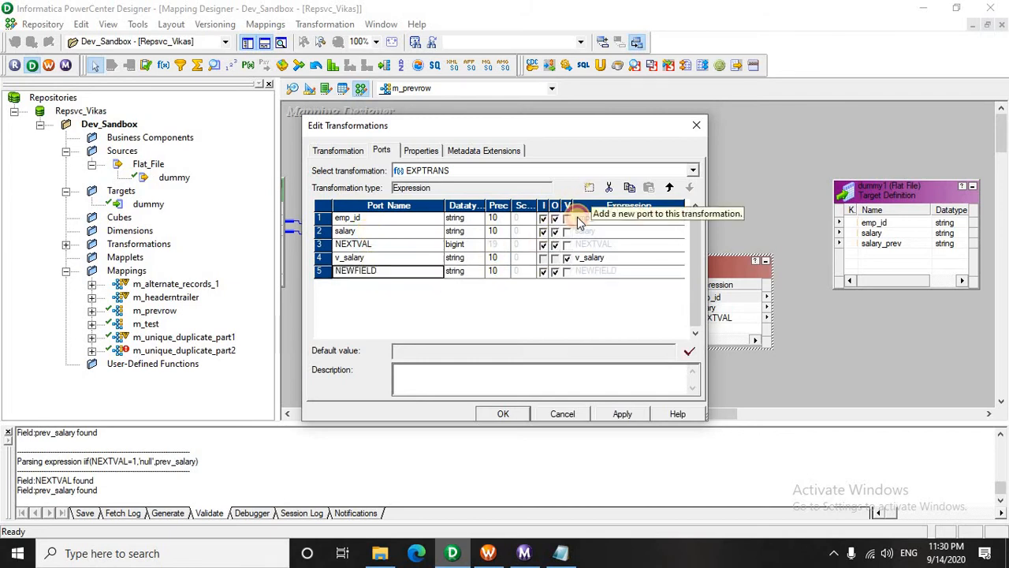
left_click(384, 272)
left_click_drag(392, 274, 311, 270)
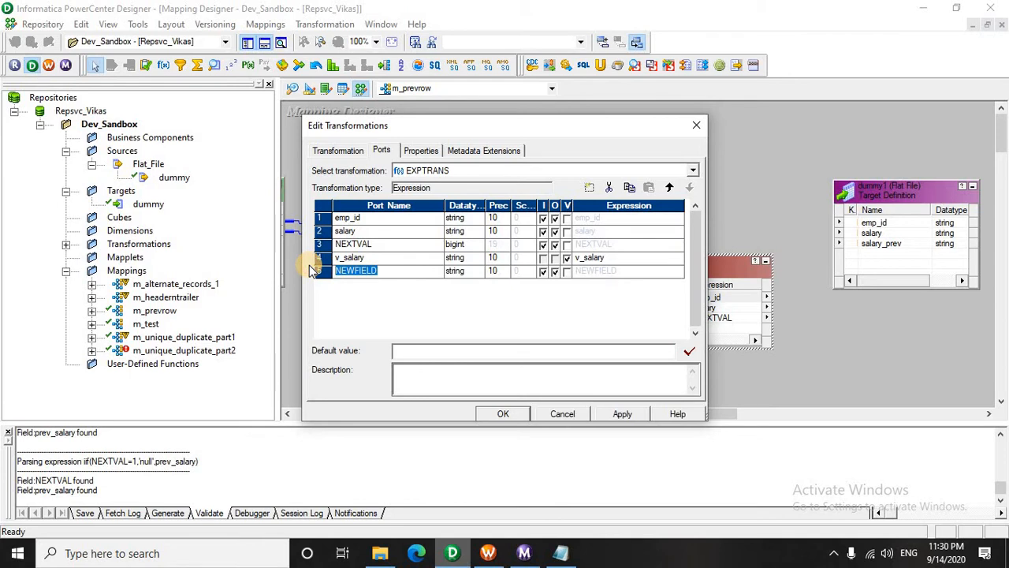
type("prev_salary")
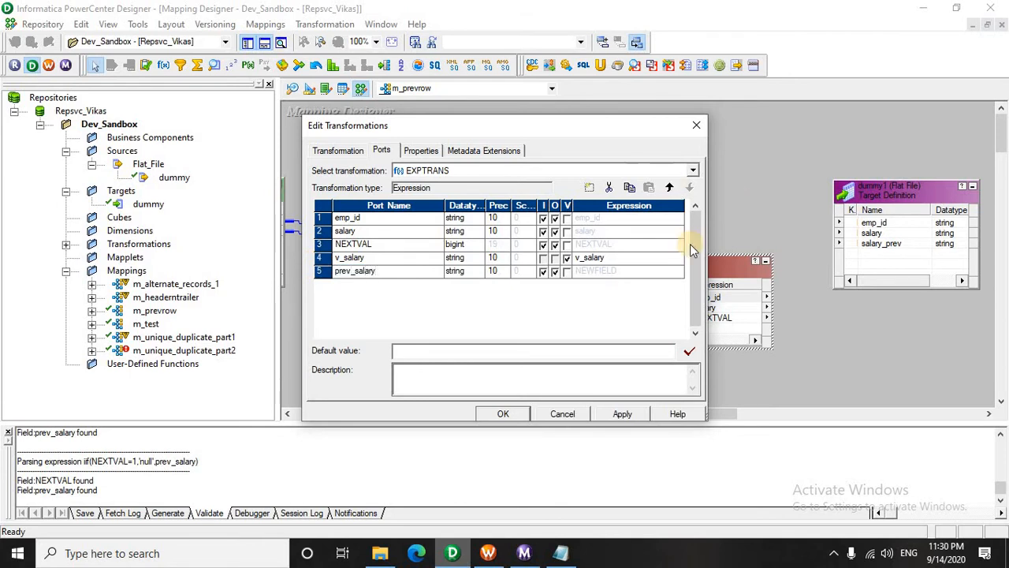
left_click(542, 271)
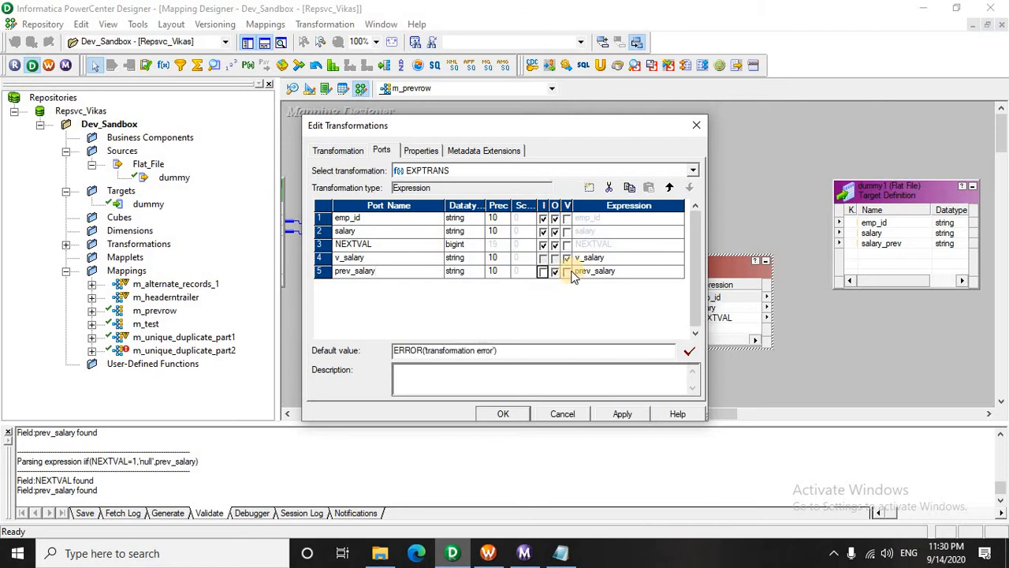
left_click(569, 272)
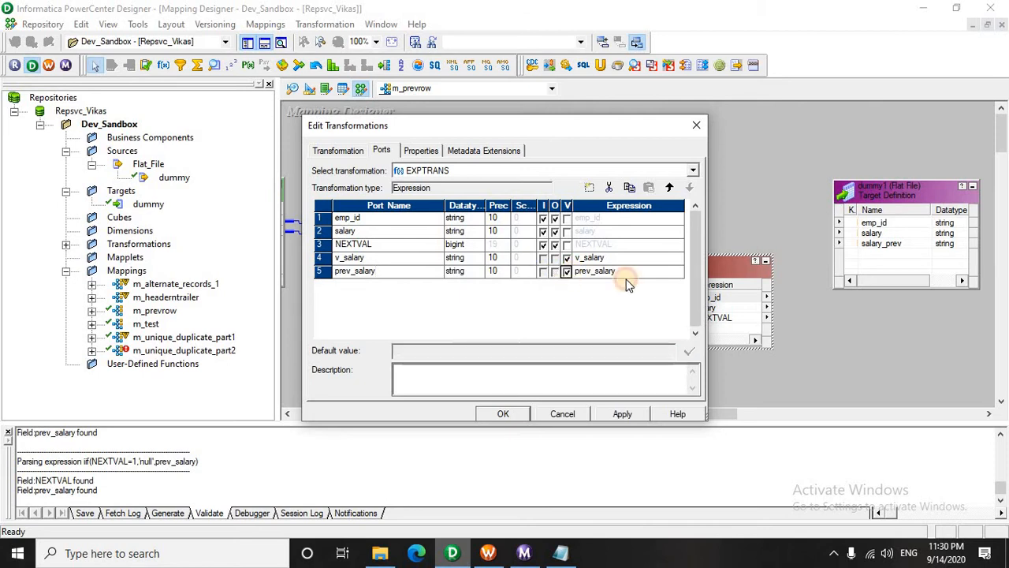
- Set the expression of the prev_salary port to the salary port
left_click(676, 272)
left_click(683, 272)
left_click_drag(508, 183, 410, 193)
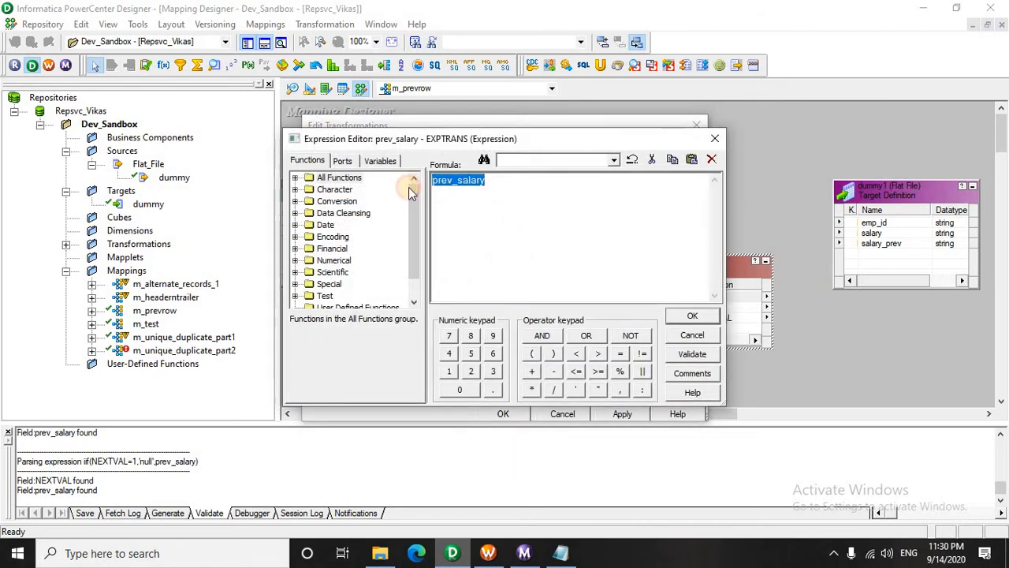
left_click(341, 161)
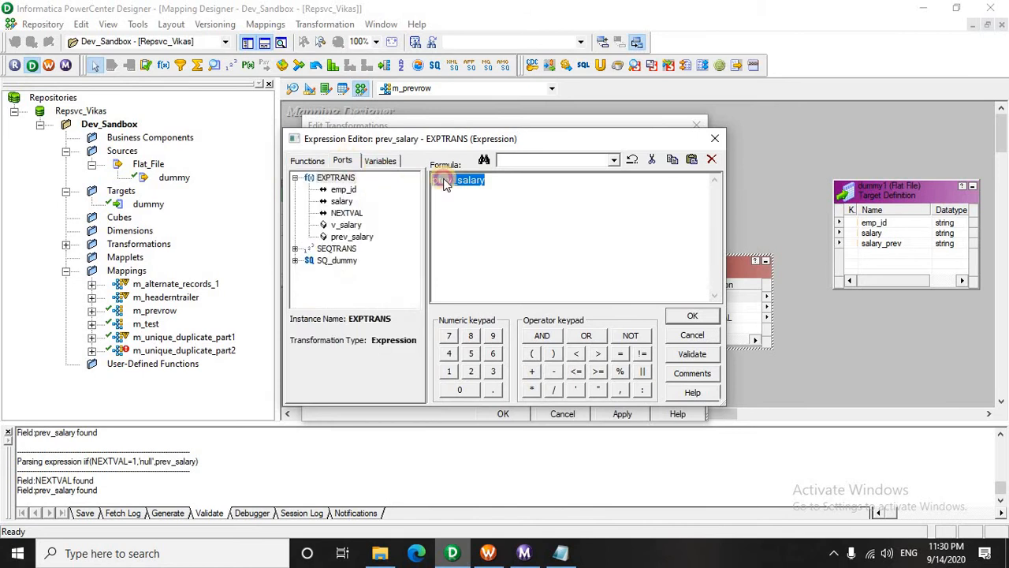
double_click(344, 201)
left_click(693, 315)
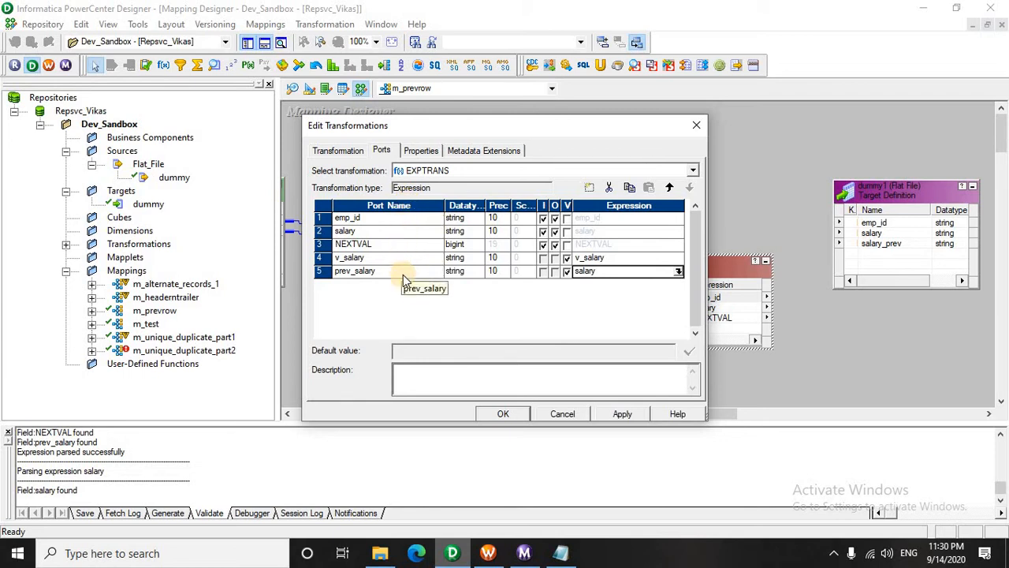
- Set the expression of the v_salary port to iif(NEXTVAL=1,'NULL',prev_salary)
left_click(678, 258)
left_click(679, 257)
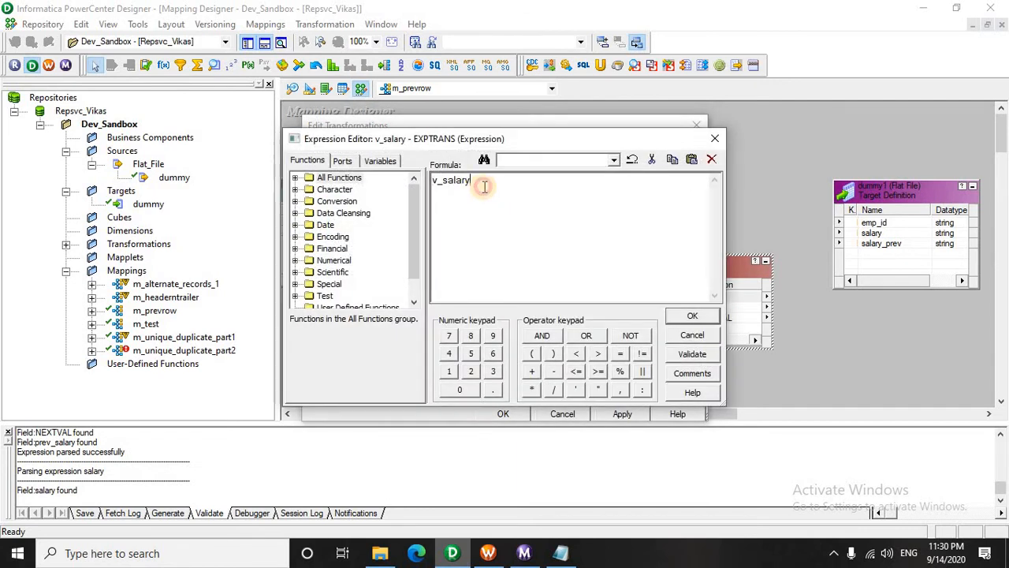
key("BackSpace")
type("iif()")
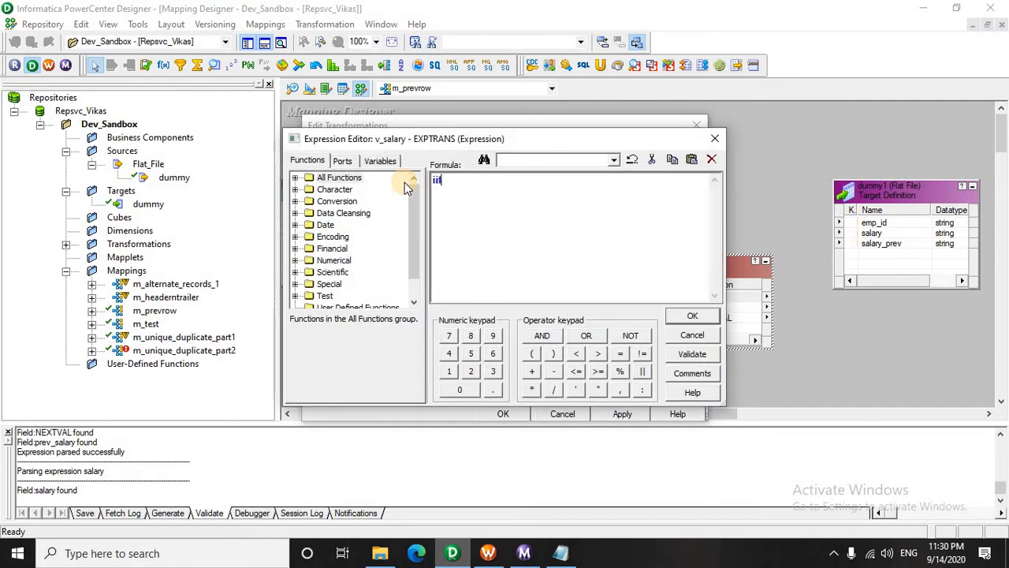
left_click(352, 163)
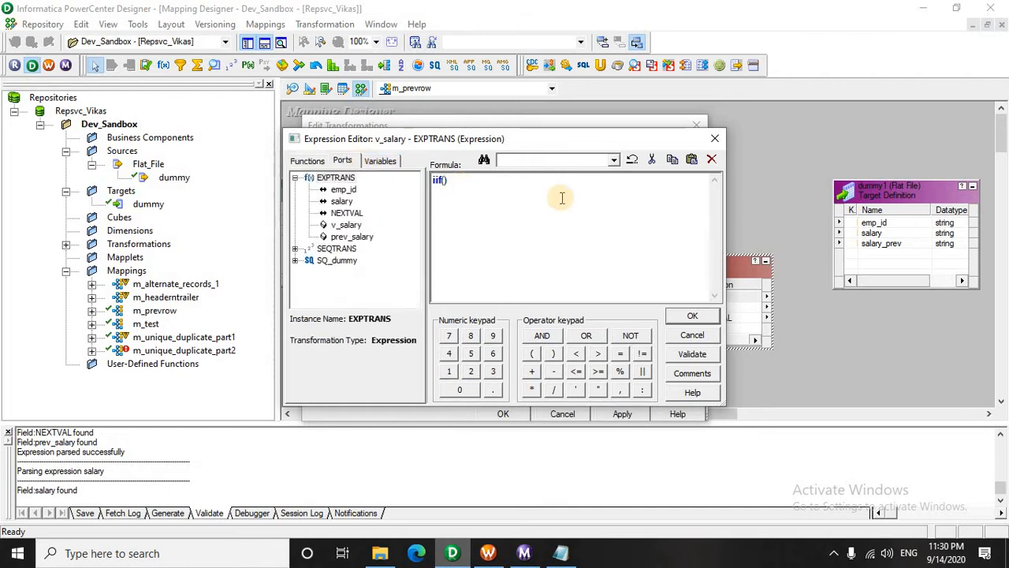
double_click(353, 215)
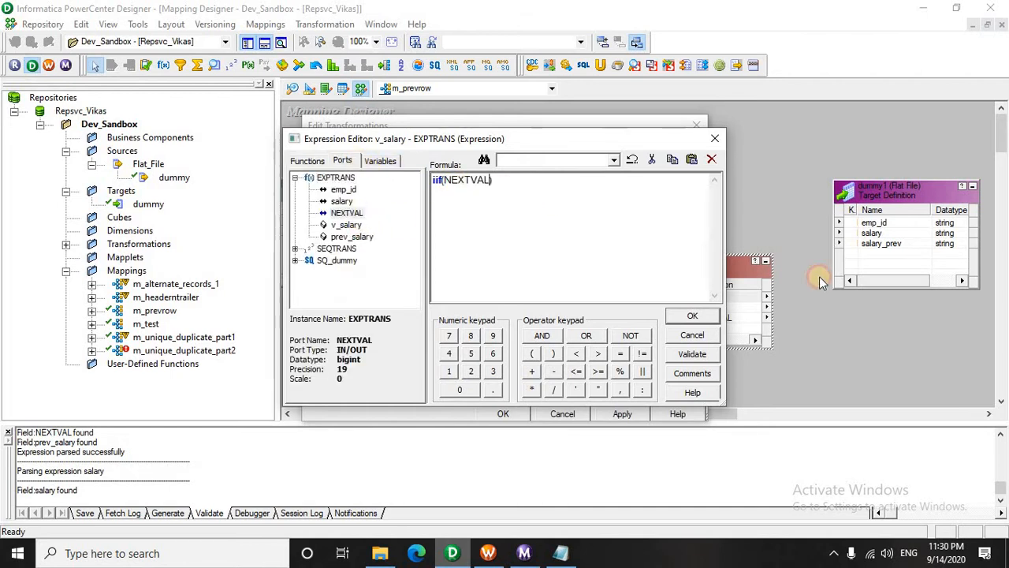
type("=1,'NULL")
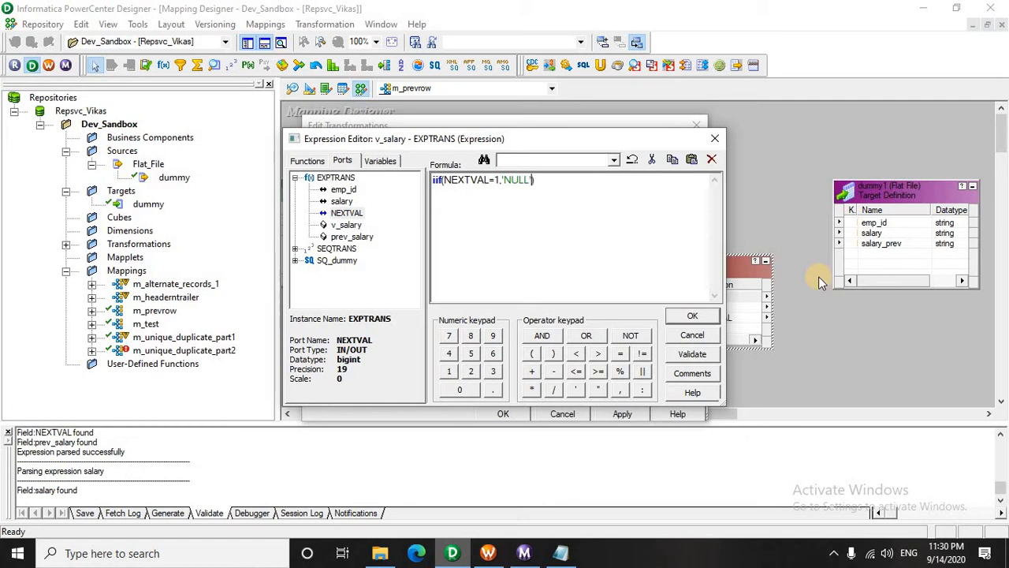
type(",")
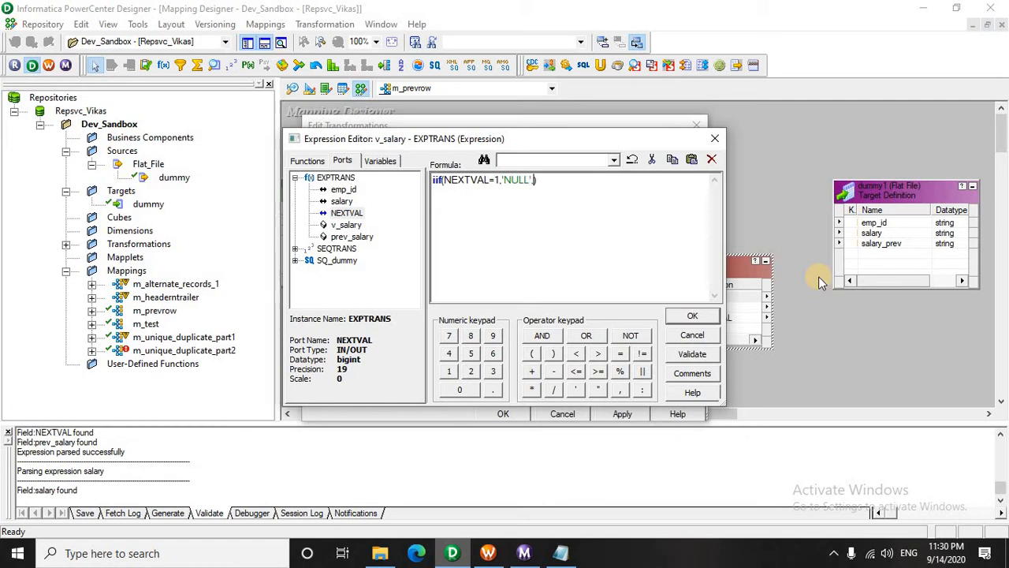
double_click(357, 237)
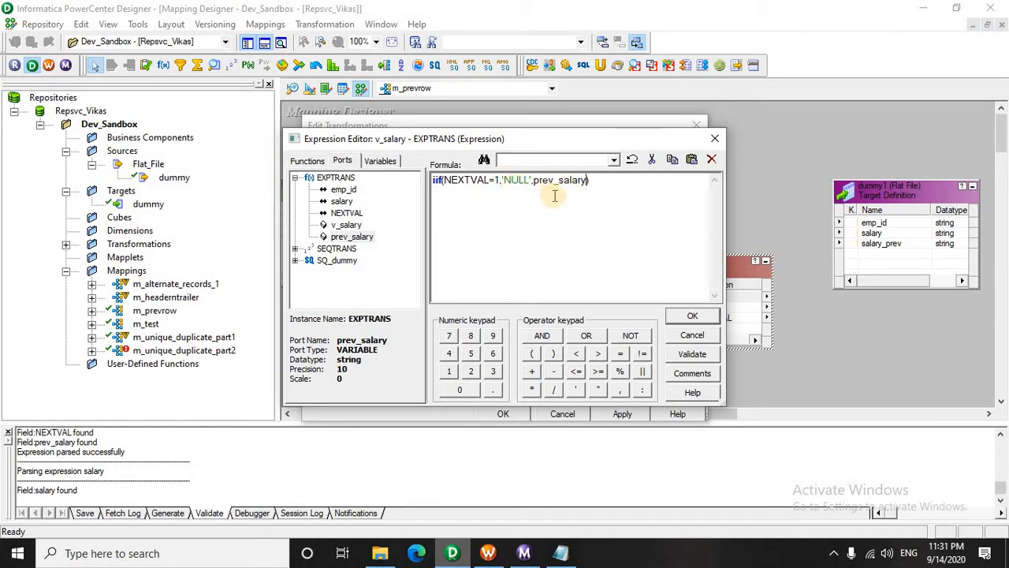
left_click(692, 315)
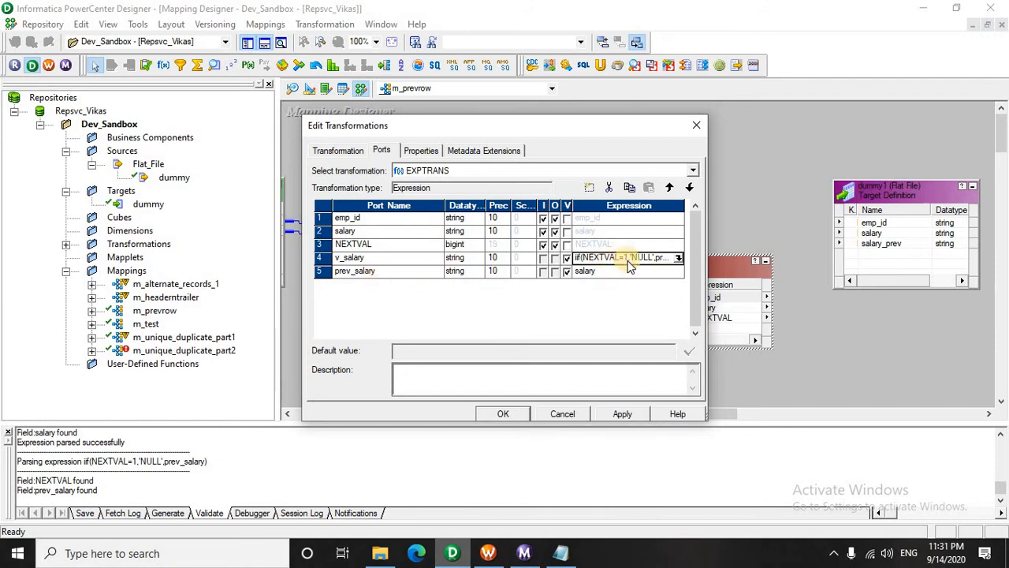
- Reopen the v_salary expression to review its condition, and close it again
left_click(677, 257)
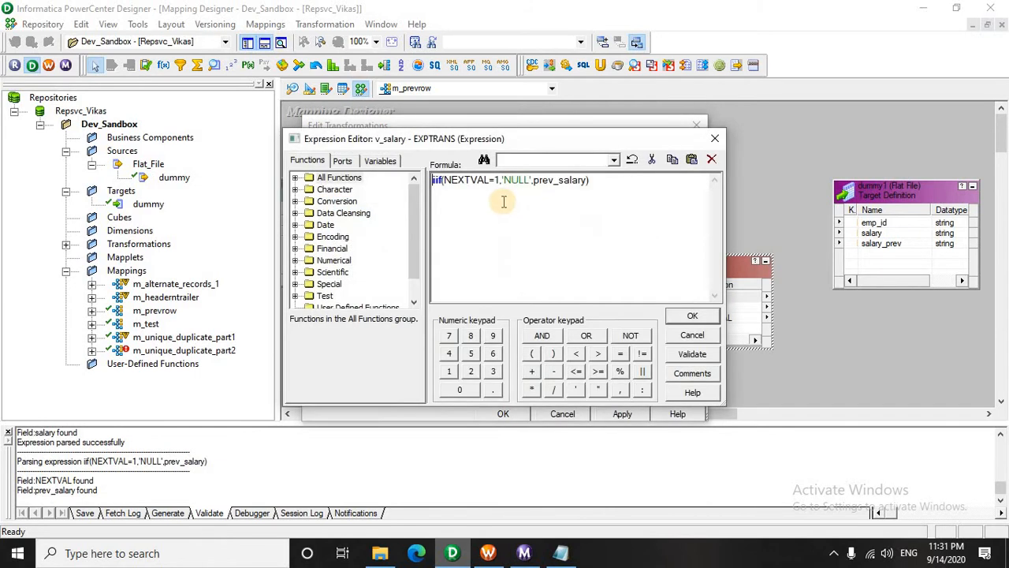
left_click(502, 194)
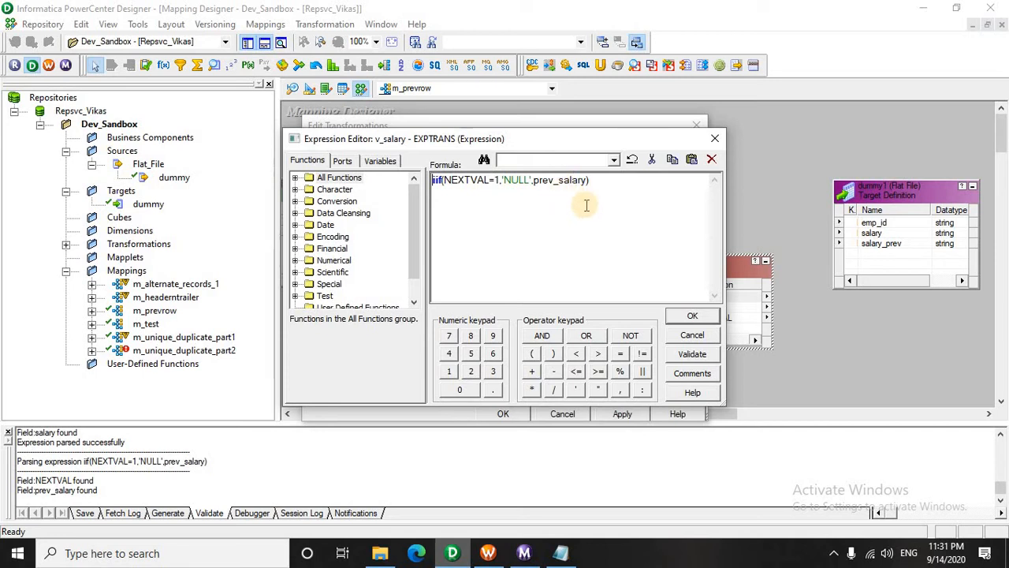
left_click(696, 315)
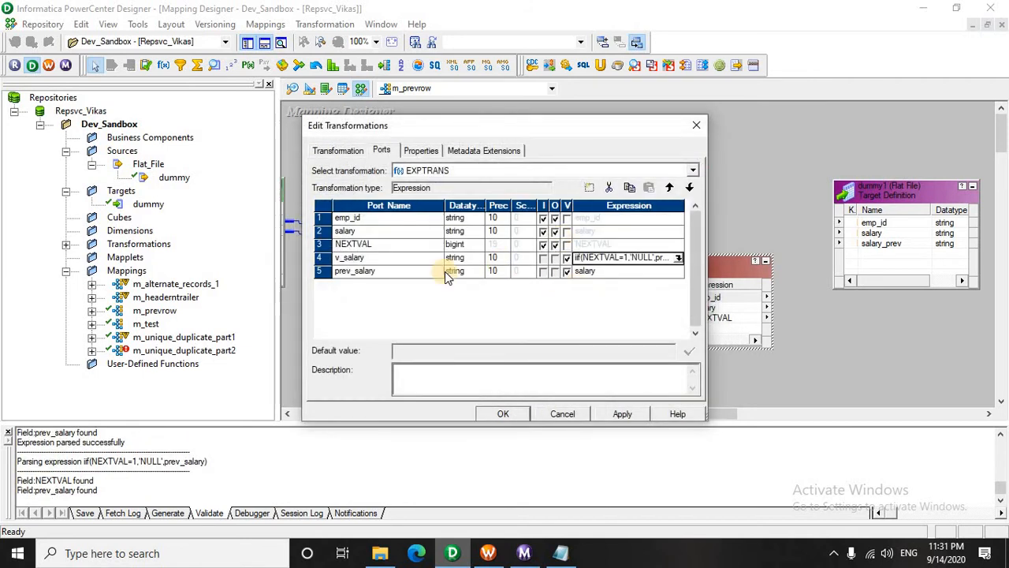
- Add a string port named prev_sal_out below prev_salary and make it output-only
left_click(399, 280)
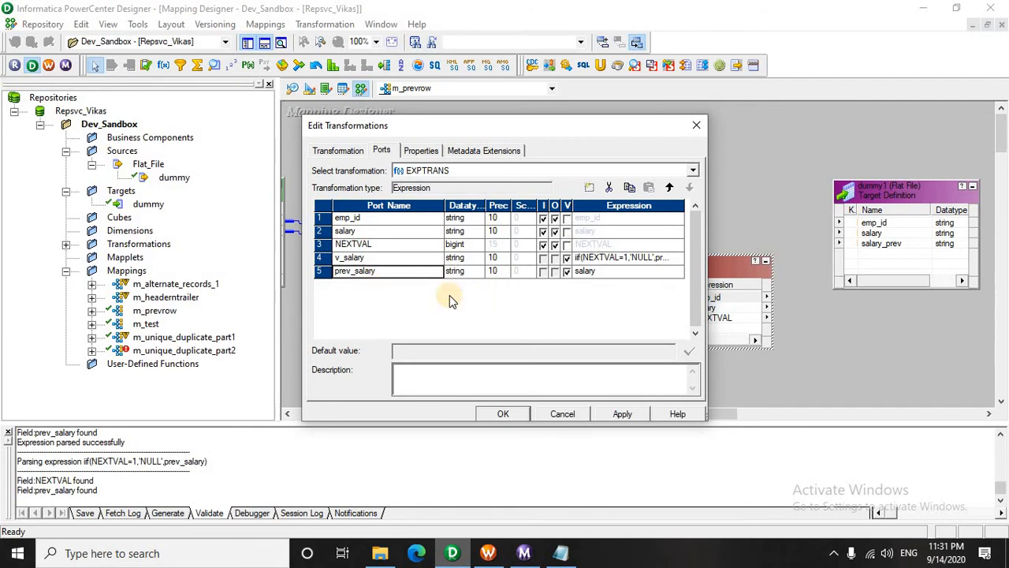
left_click(589, 188)
double_click(371, 283)
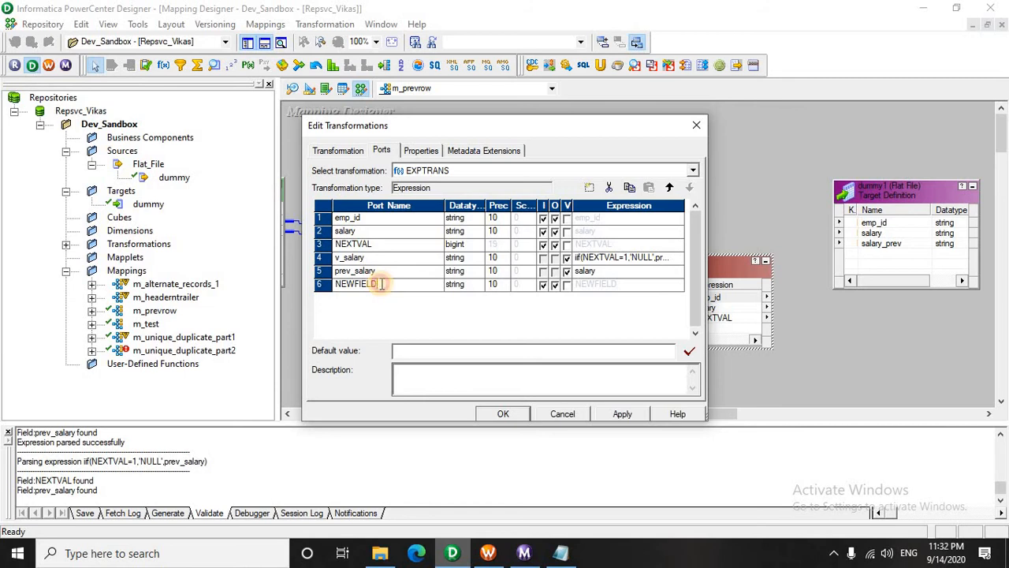
type("prev")
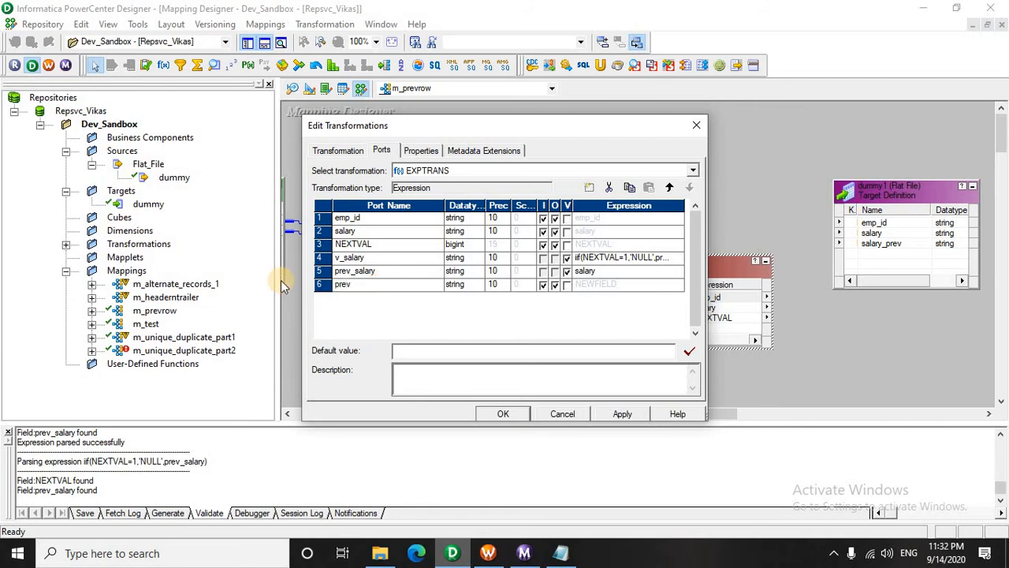
type("_sal_out")
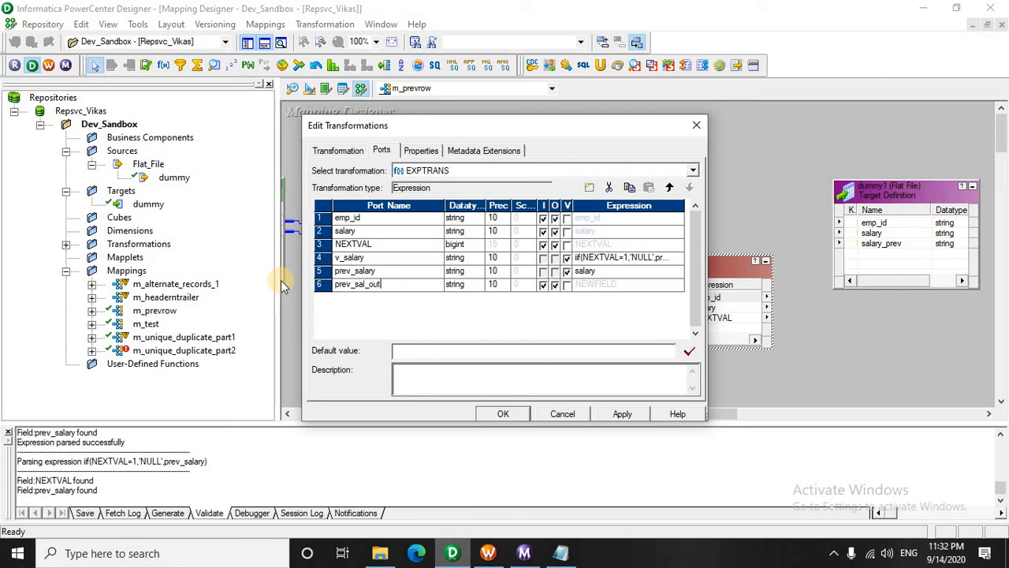
left_click(543, 284)
- Set the expression of prev_sal_out to v_salary and accept the Expression transformation's port changes
left_click(670, 284)
left_click(680, 285)
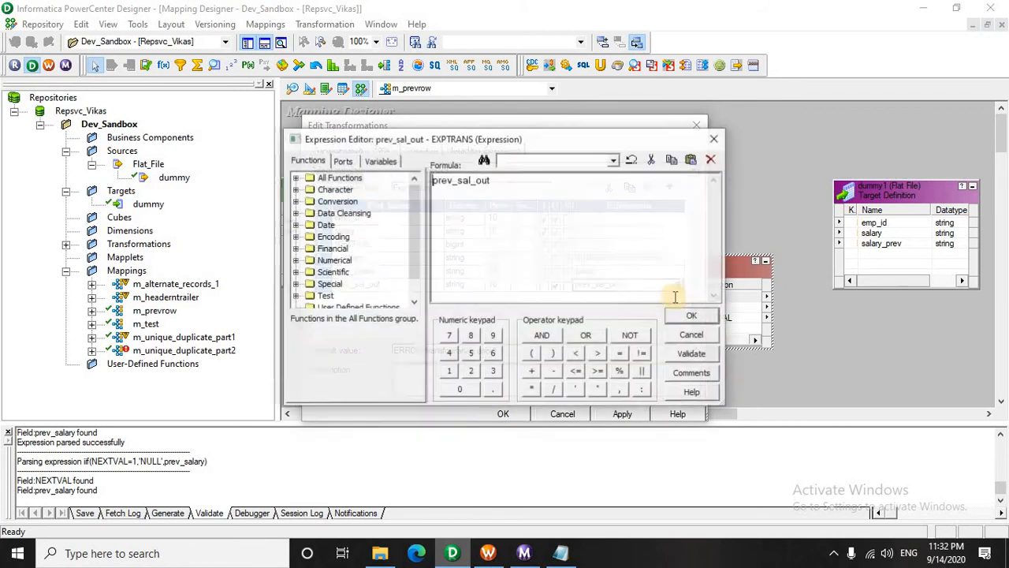
double_click(480, 179)
left_click(342, 161)
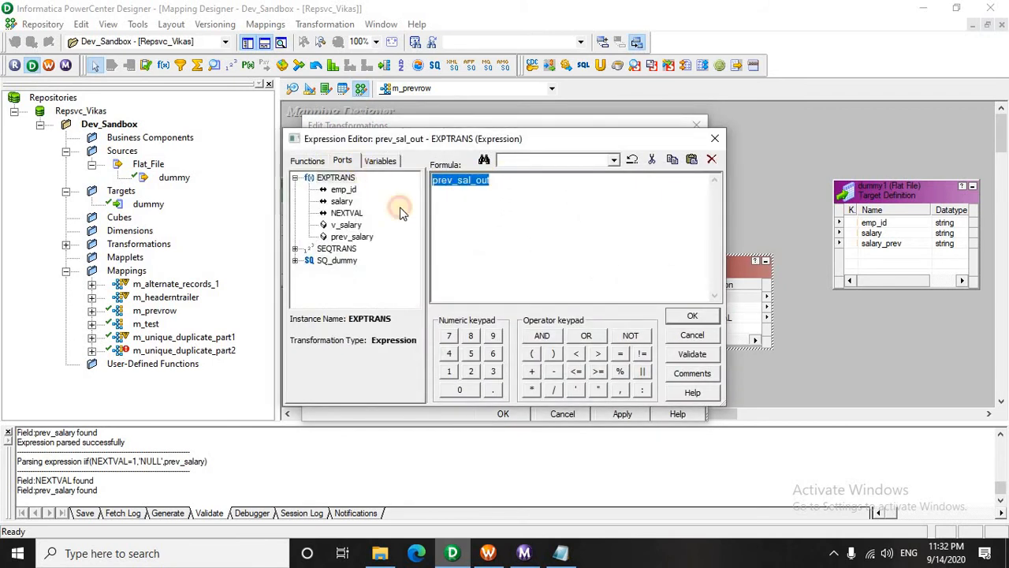
left_click(346, 224)
double_click(346, 225)
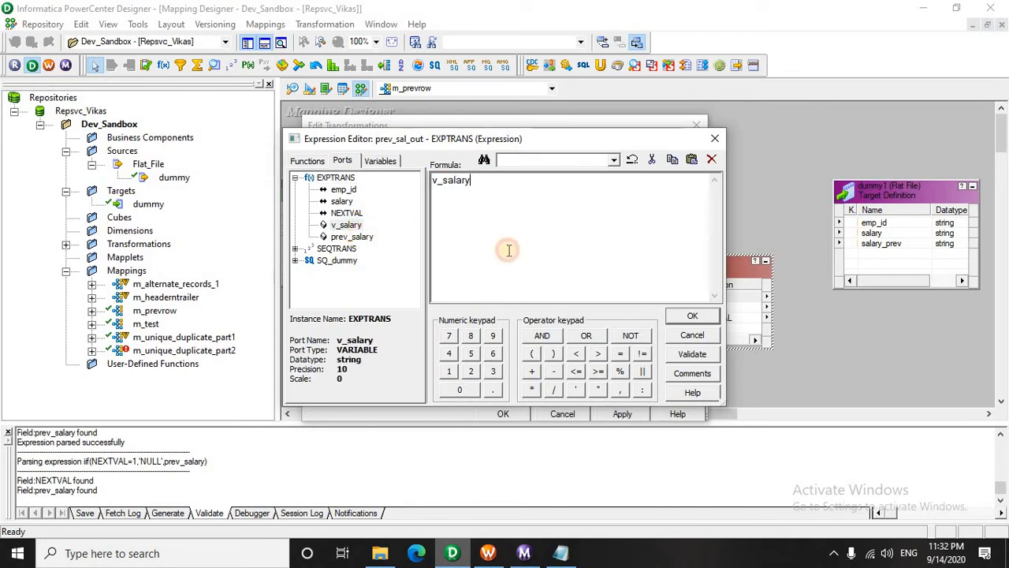
left_click(693, 317)
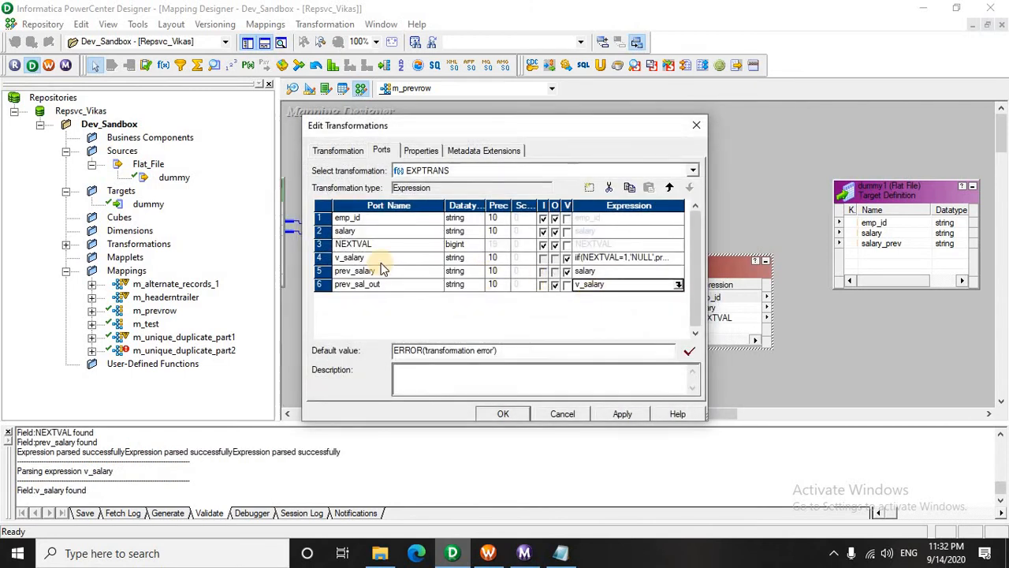
left_click(516, 413)
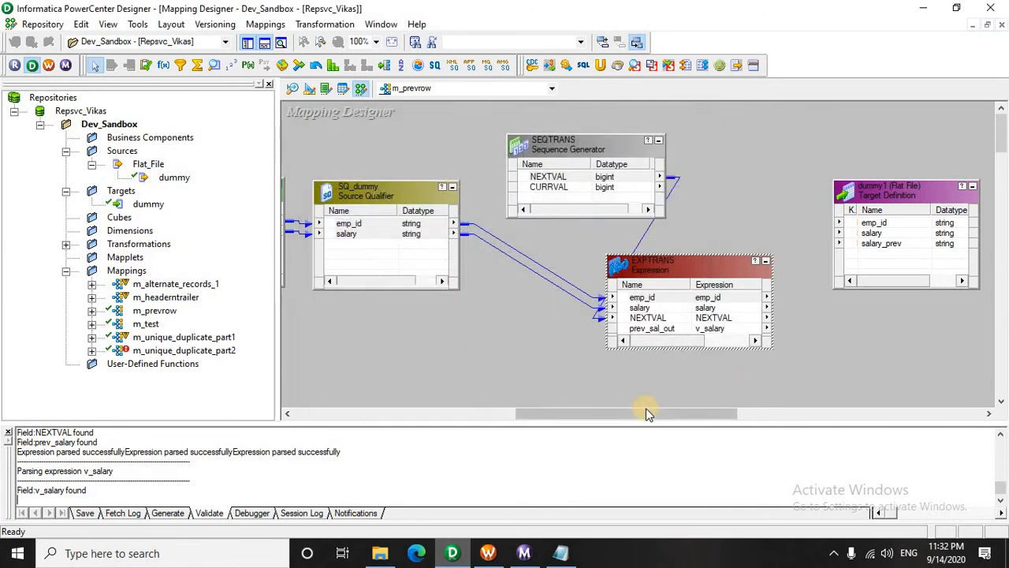
- Move the dummy1 target farther from the Expression transformation and review the Expression's ports
left_click_drag(642, 414, 712, 418)
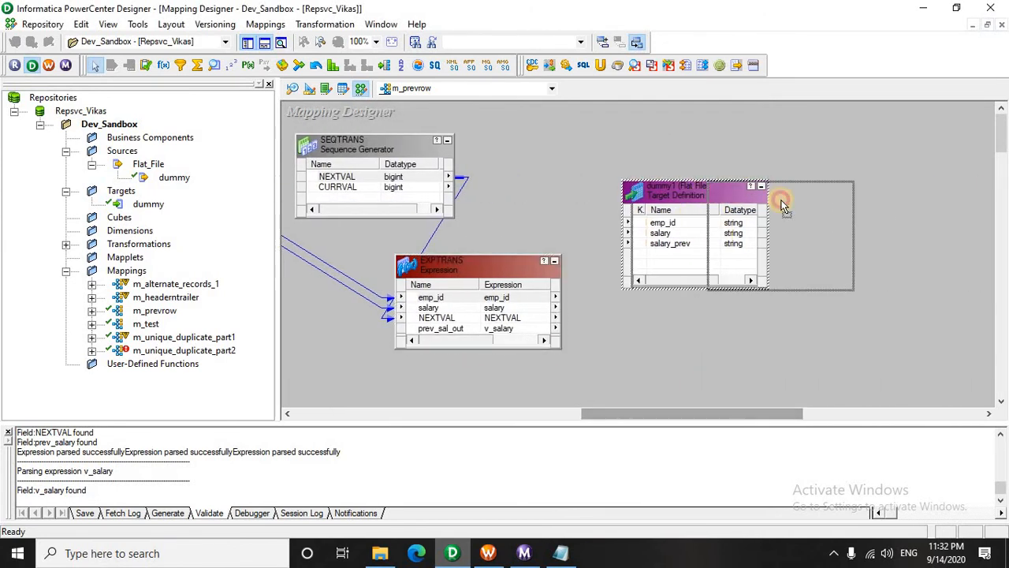
left_click_drag(781, 198, 868, 200)
left_click(483, 271)
double_click(483, 270)
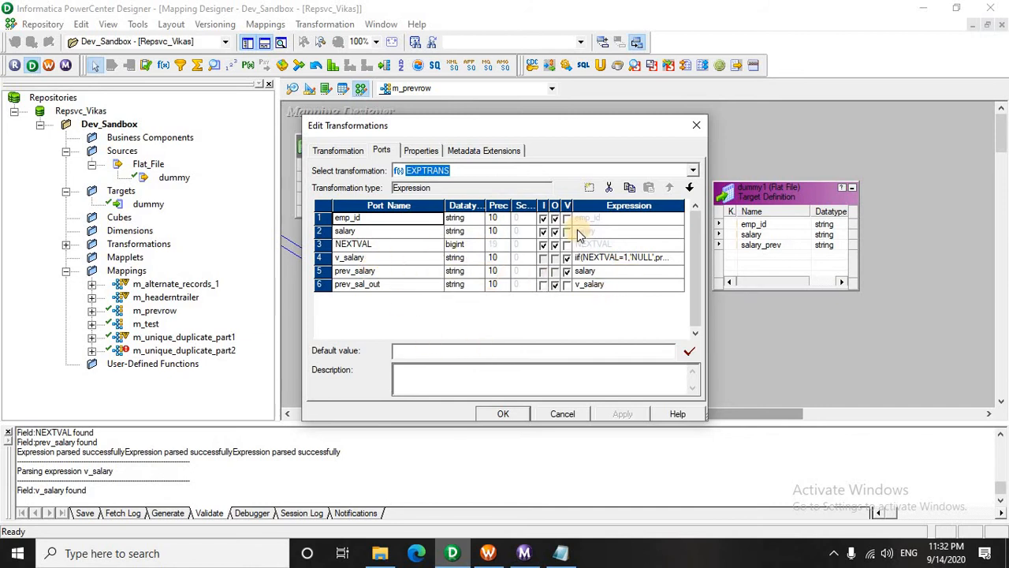
left_click(508, 413)
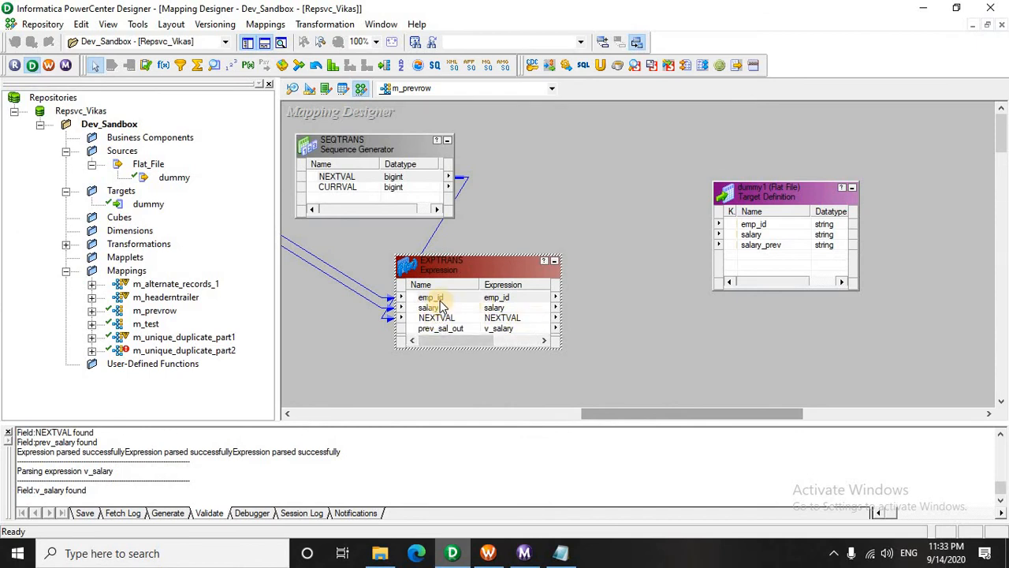
- Link emp_id, salary and prev_sal_out from the Expression to emp_id, salary and salary_prev in the dummy1 target, and save the mapping
left_click_drag(439, 300, 752, 224)
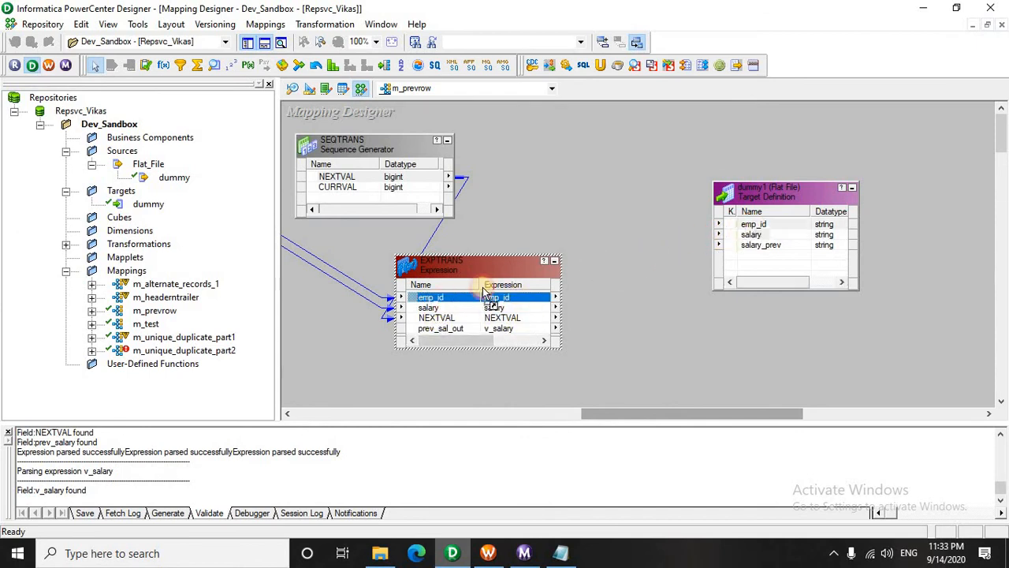
left_click_drag(482, 307, 755, 237)
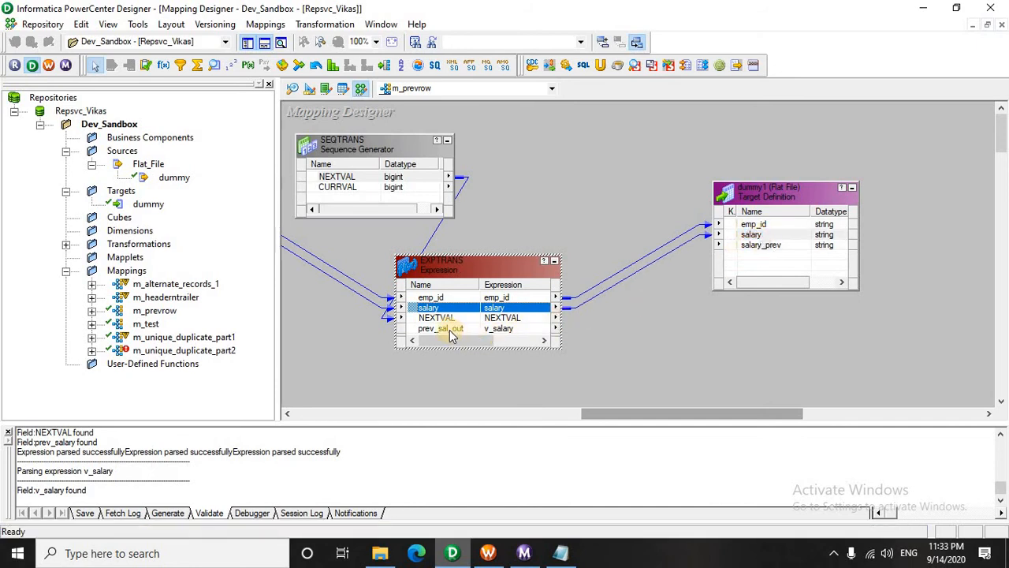
left_click_drag(451, 336, 755, 245)
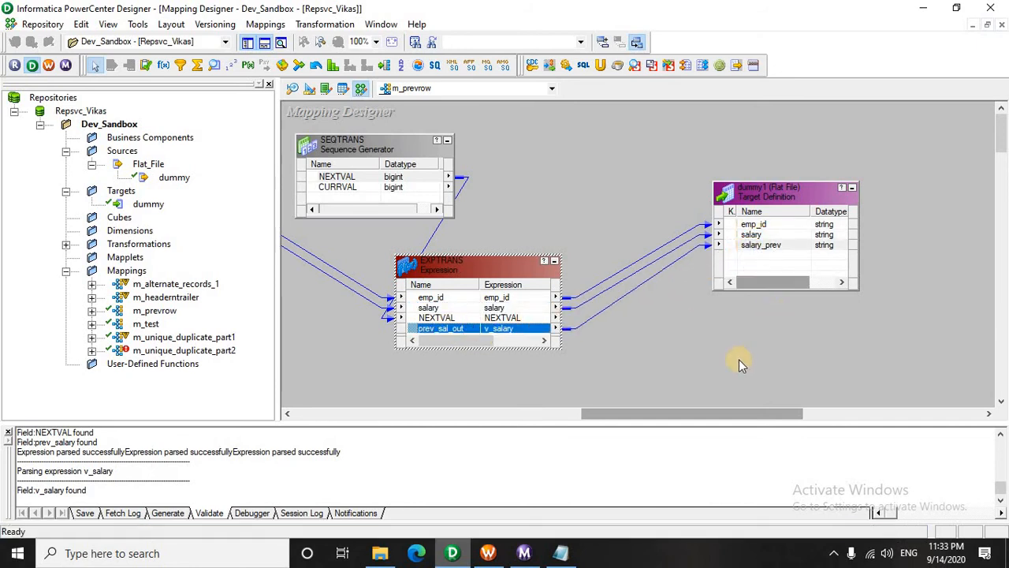
left_click(739, 355)
key("ctrl+s")
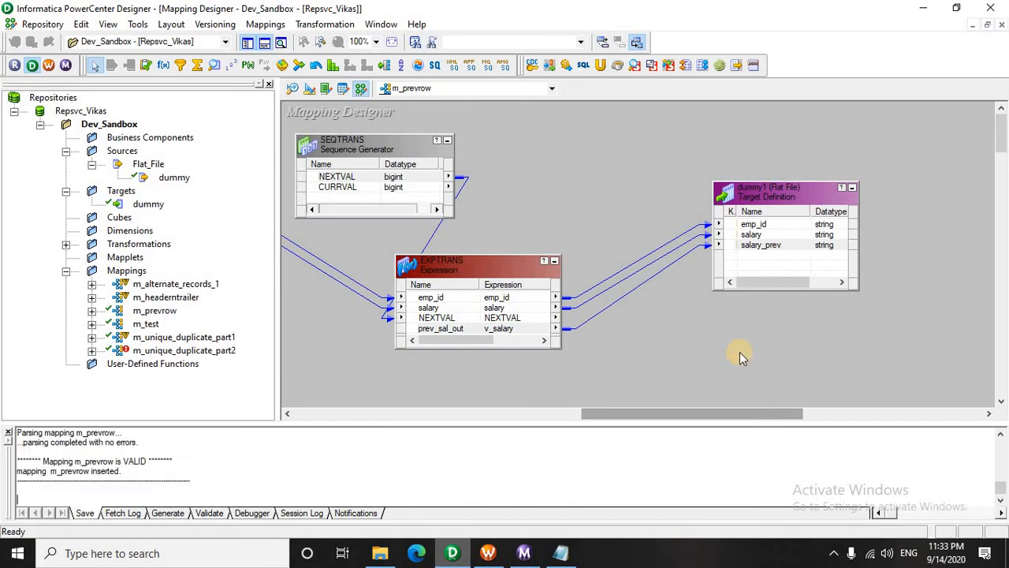
- Generate a workflow with a non-reusable session from m_prevrow, keeping the names wf_m_prevrow and s_m_prevrow and the Integration Service Intsvc_Vikas
left_click(263, 23)
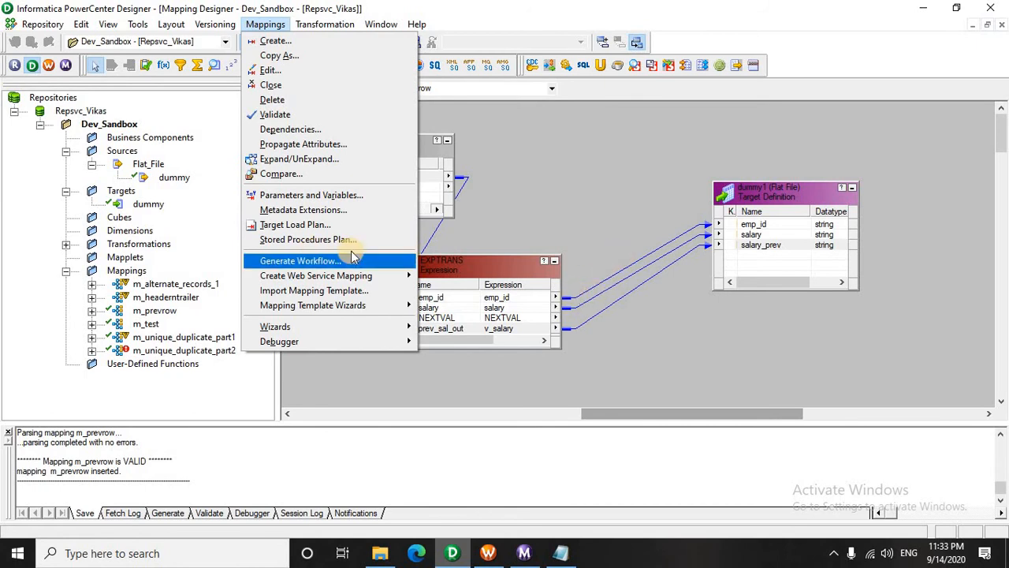
left_click(320, 261)
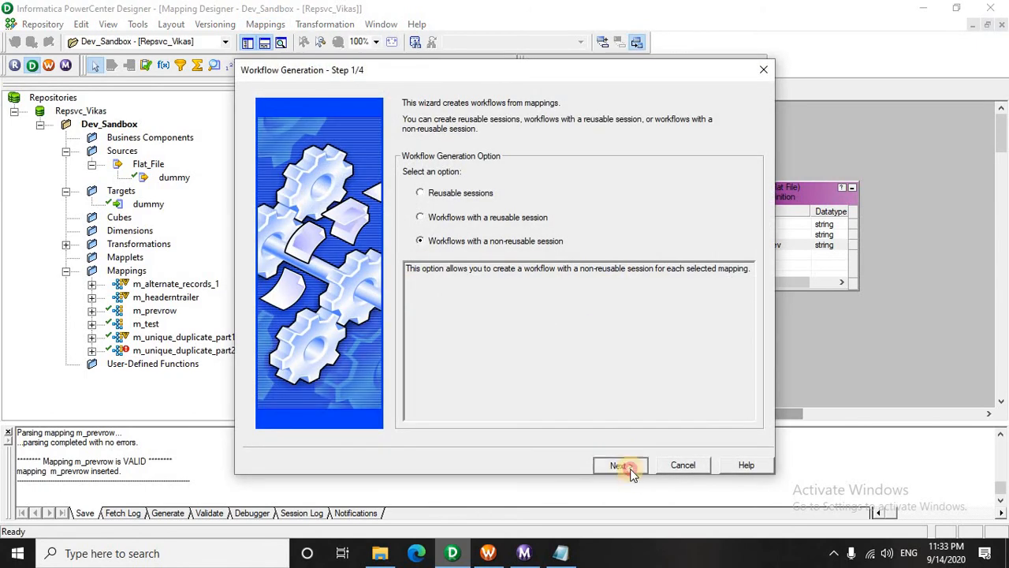
left_click(621, 465)
left_click(620, 465)
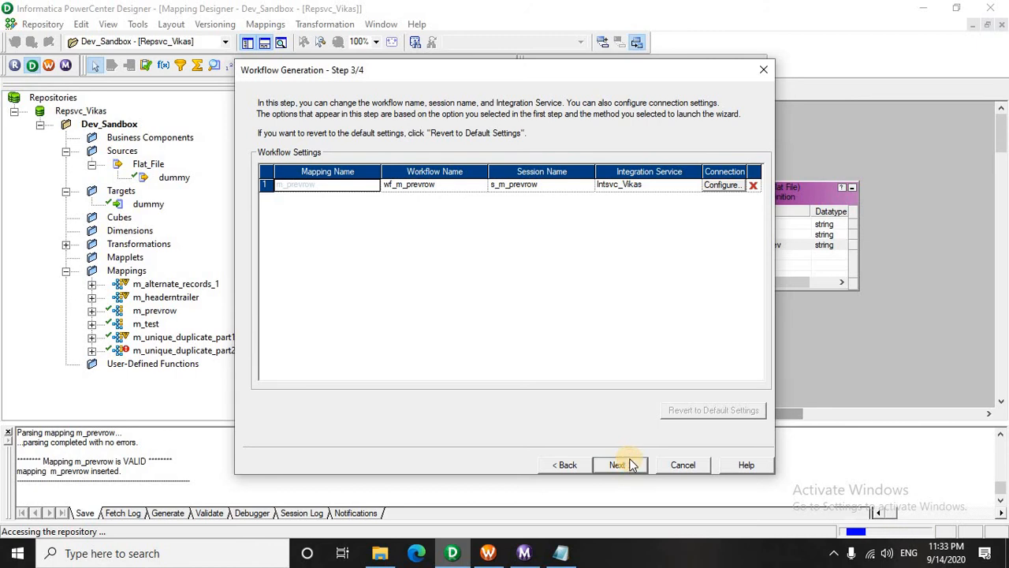
left_click(621, 465)
left_click(618, 465)
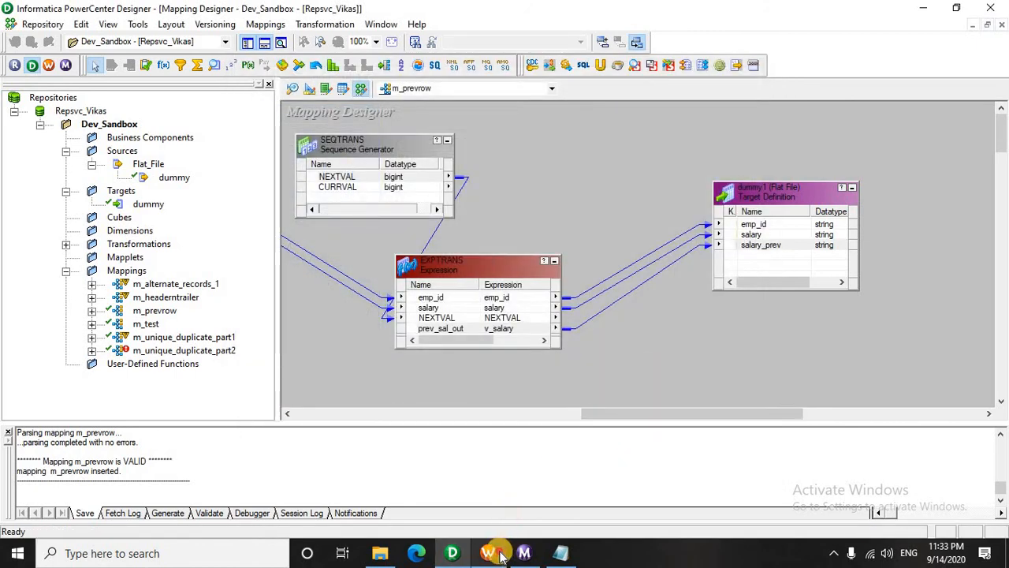
- Switch to Workflow Manager, close and reopen the Dev_Sandbox folder, and open wf_m_prevrow in the Workflow Designer
left_click(498, 554)
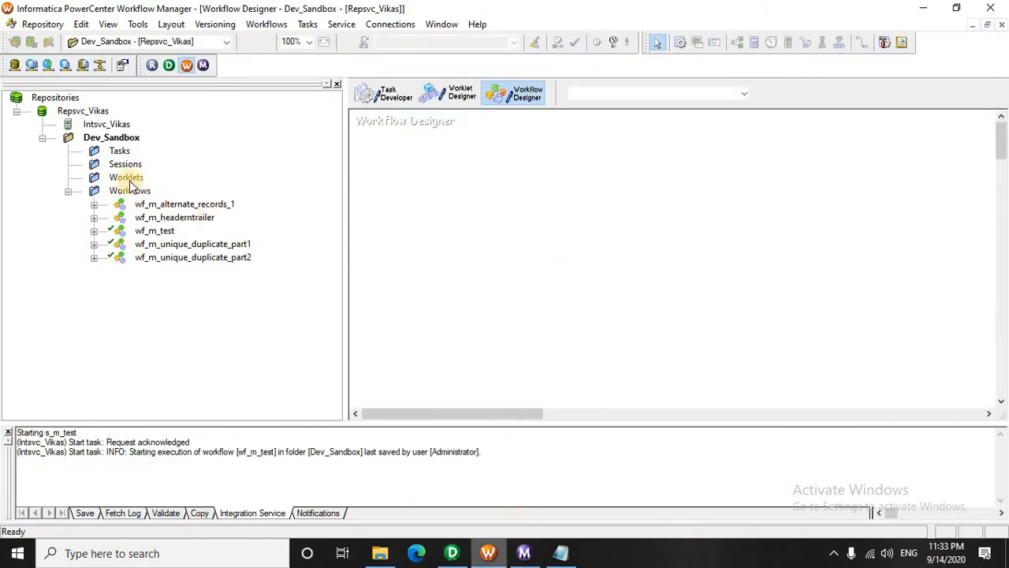
right_click(128, 140)
left_click(186, 203)
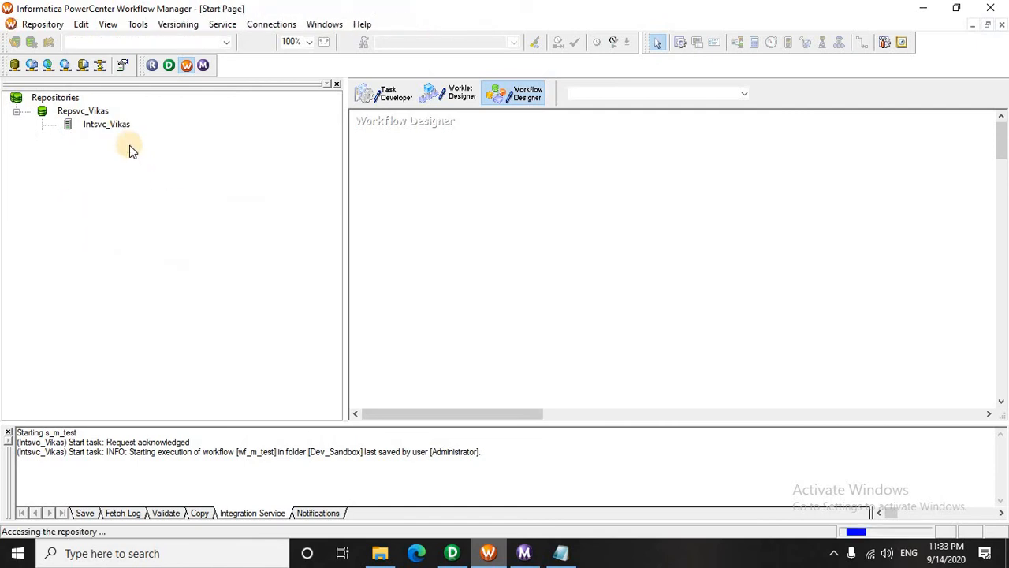
right_click(124, 138)
left_click(158, 221)
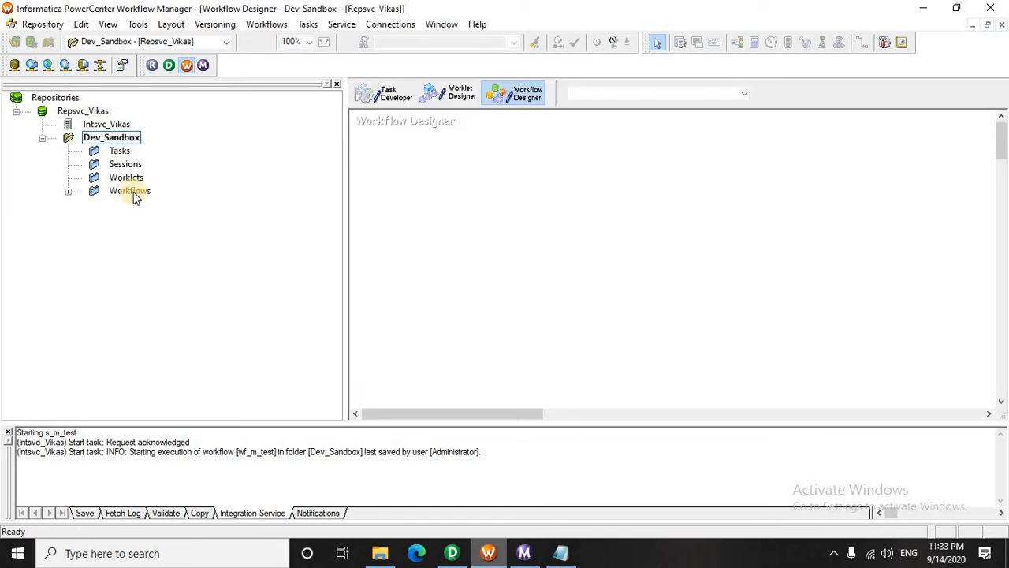
double_click(133, 192)
left_click_drag(177, 231, 538, 237)
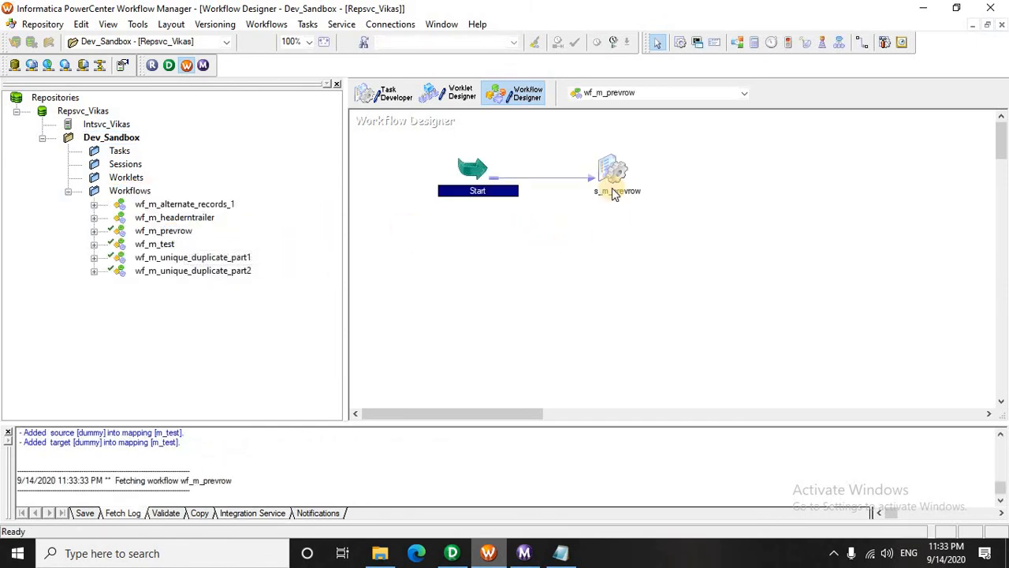
- Open the mapping settings of session s_m_prevrow and set the SQ_dummy source filename to input.txt, checking the file's name in SrcFiles
double_click(615, 168)
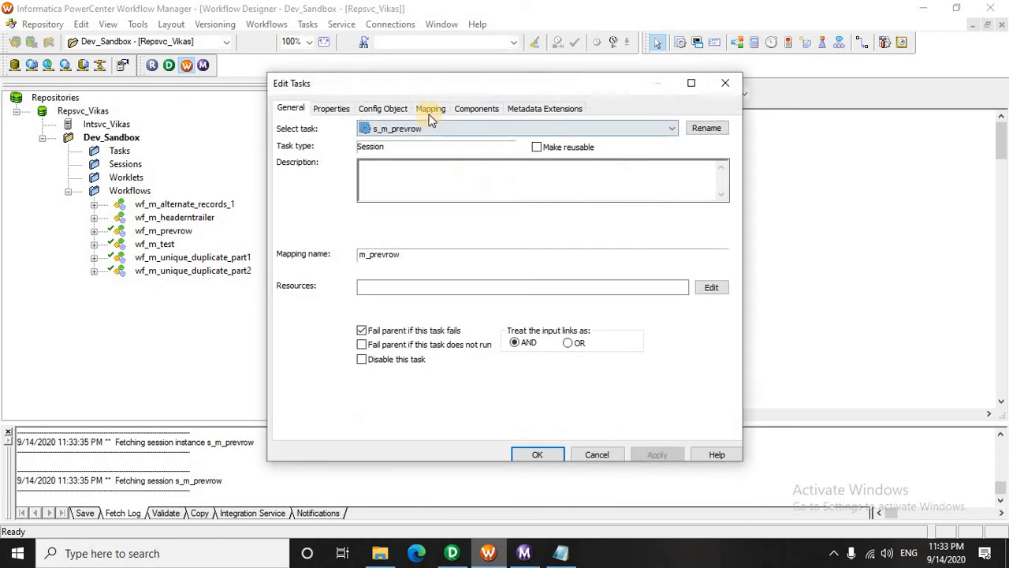
left_click(431, 109)
left_click(692, 82)
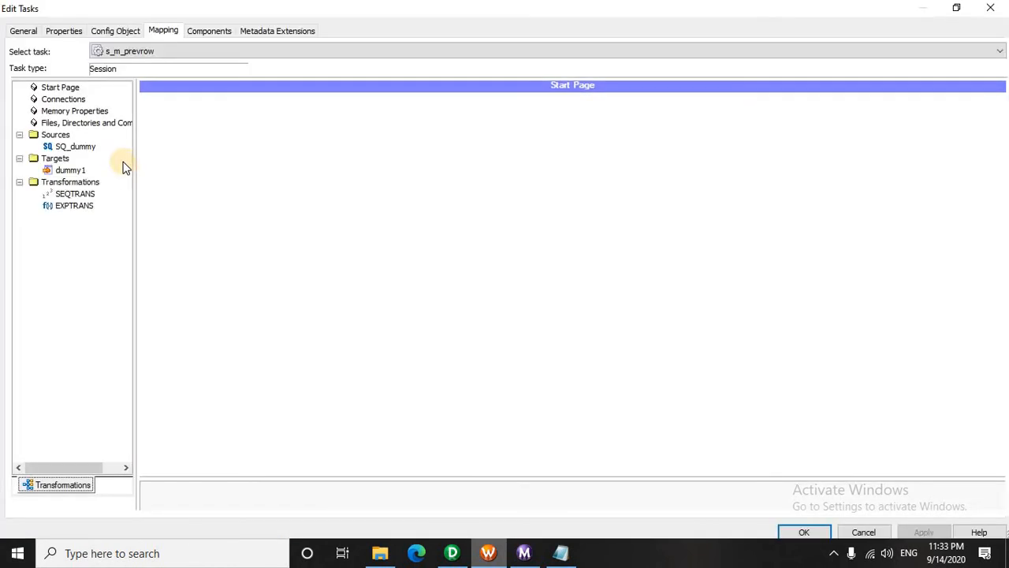
left_click(76, 147)
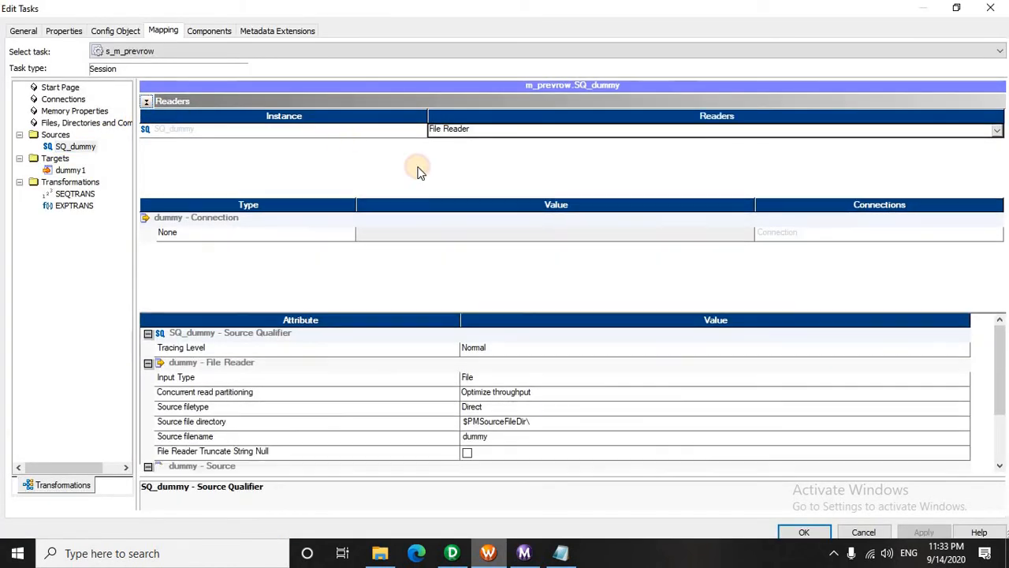
left_click(478, 362)
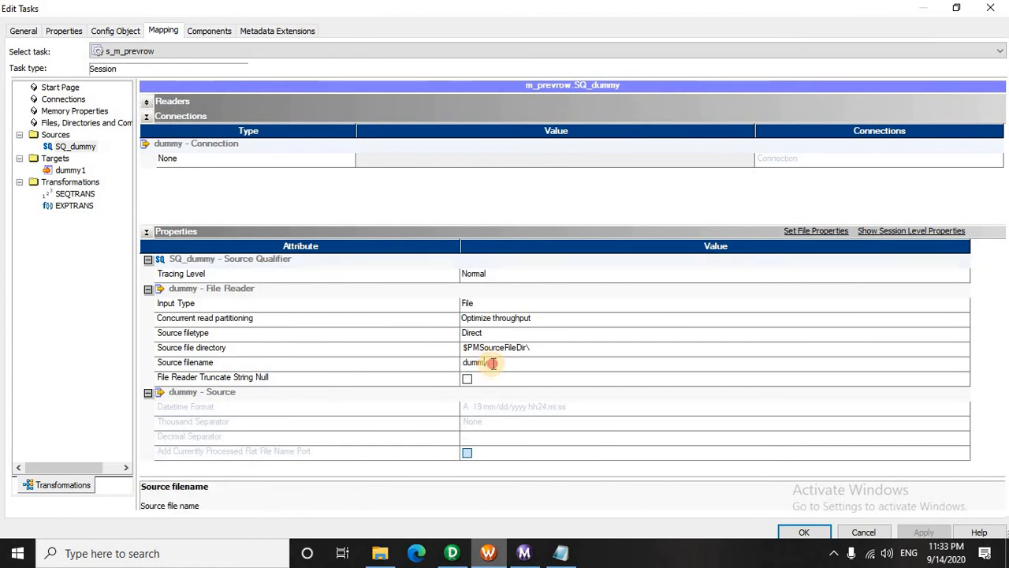
left_click(476, 361)
left_click(380, 553)
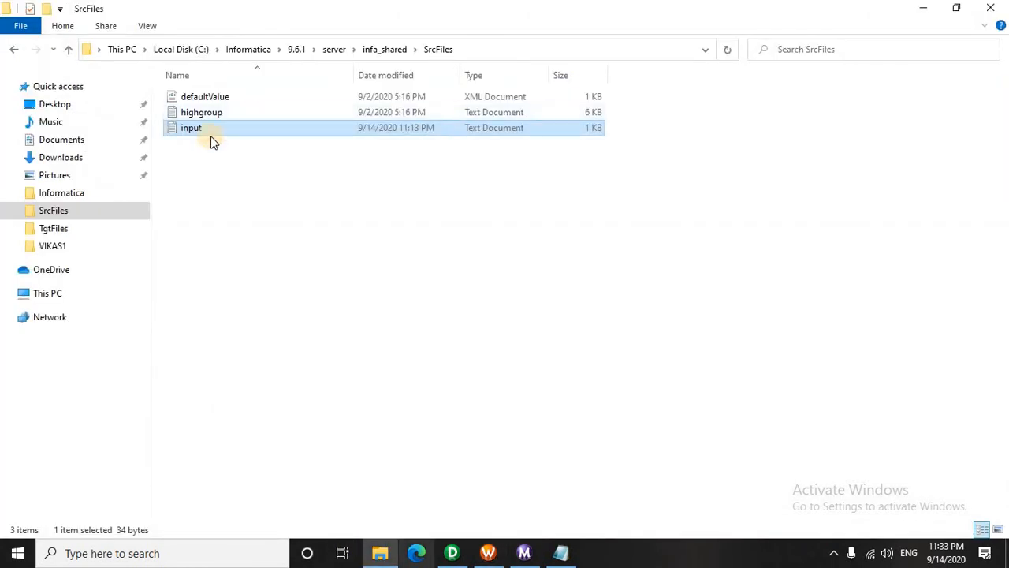
key("alt+Tab")
type("i")
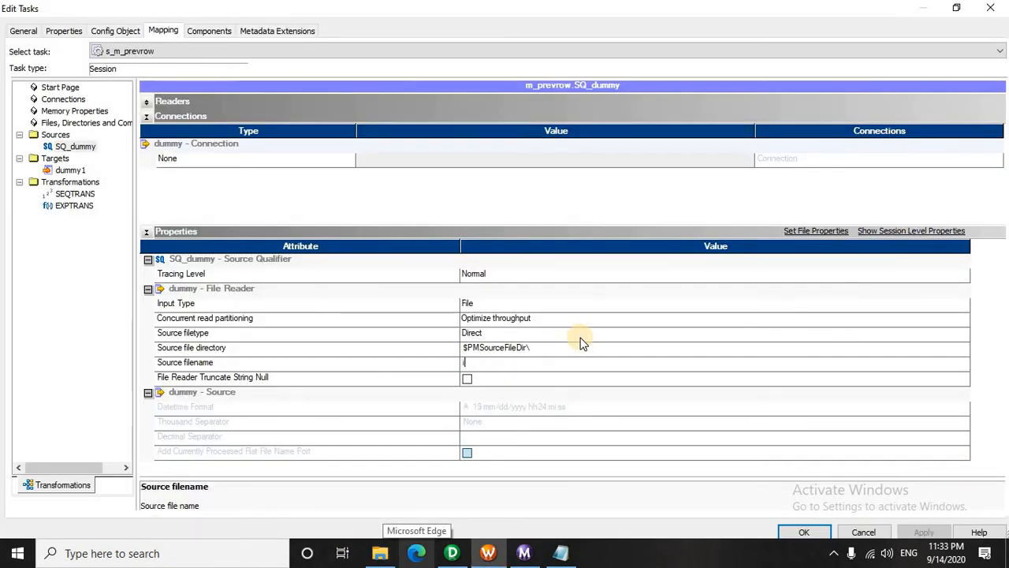
type("nput.txt")
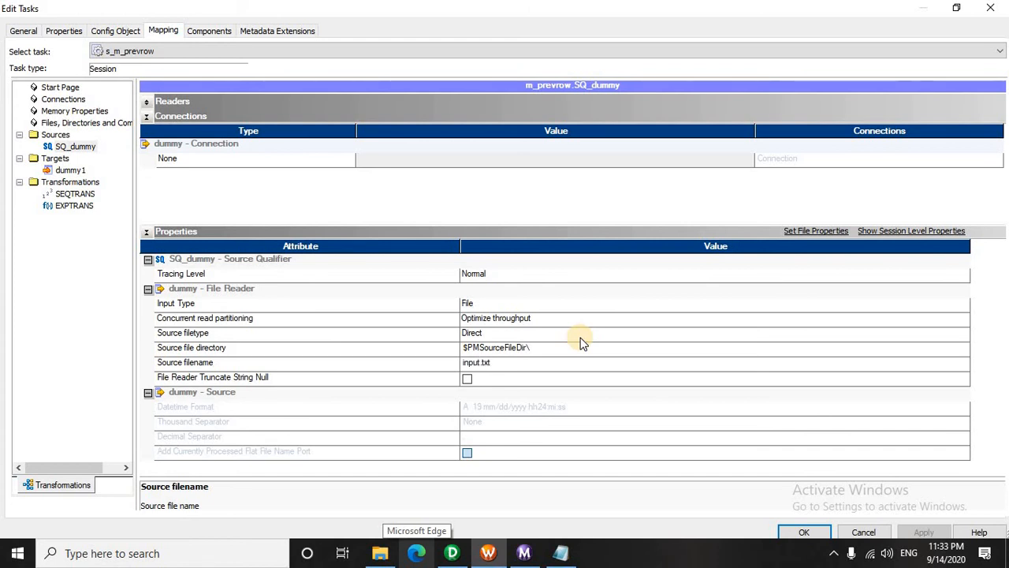
- Set the dummy1 target's output filename to salary.txt, accept the session settings and save the workflow
left_click(69, 170)
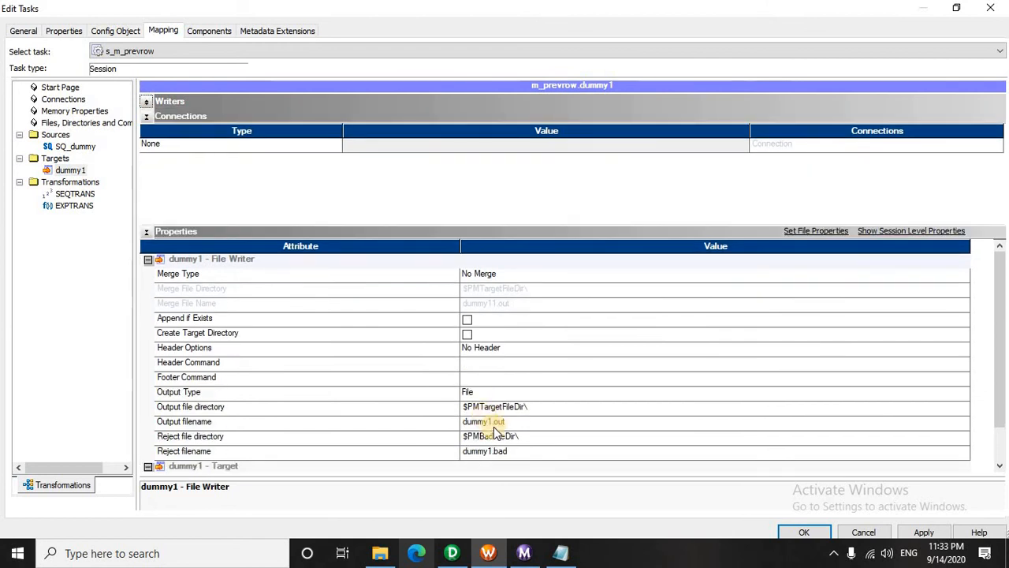
left_click(459, 422)
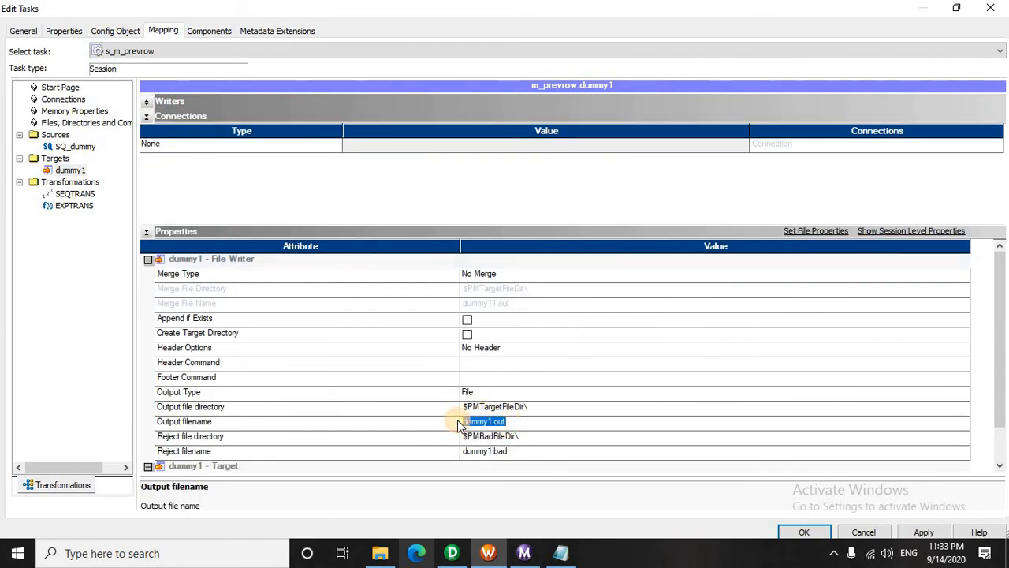
type("salary")
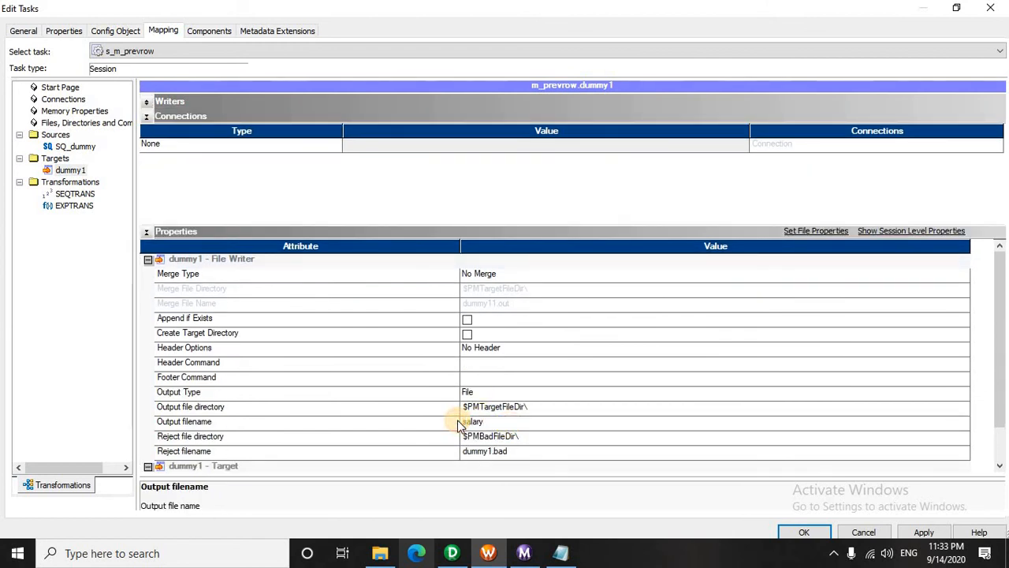
type(".txt")
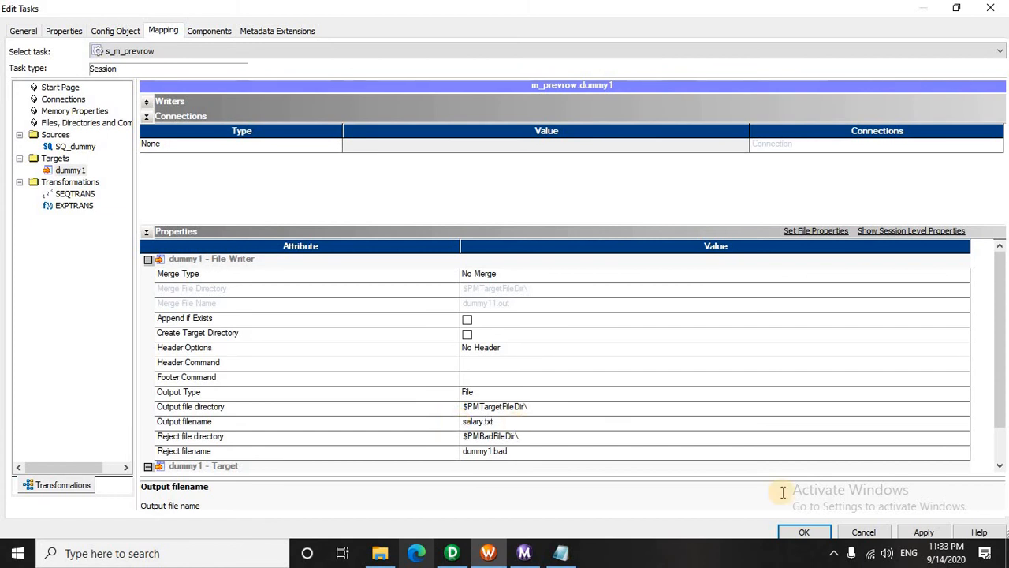
left_click(804, 532)
key("ctrl+s")
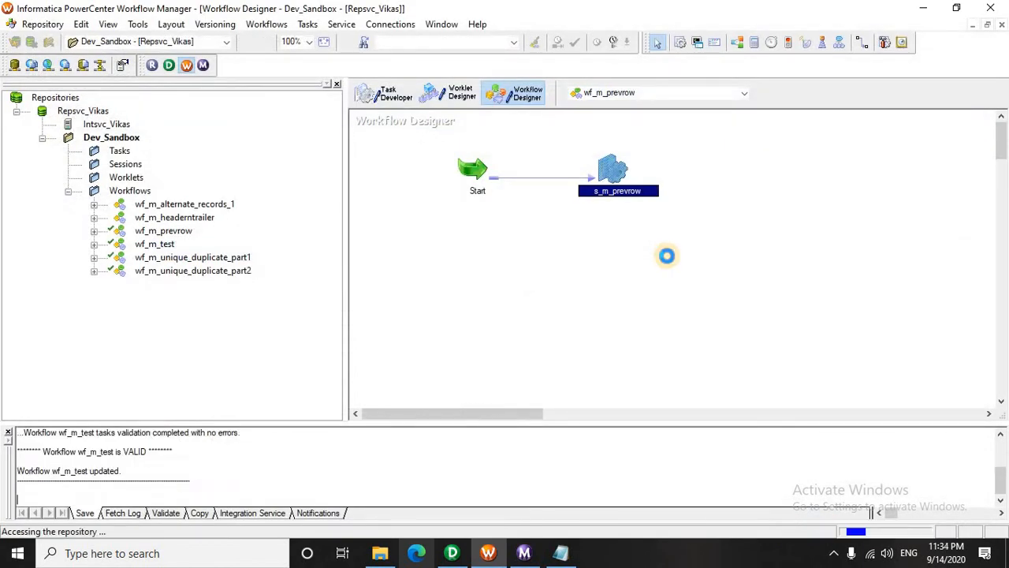
- Close the open Notepad window and start the s_m_prevrow session task
left_click(580, 550)
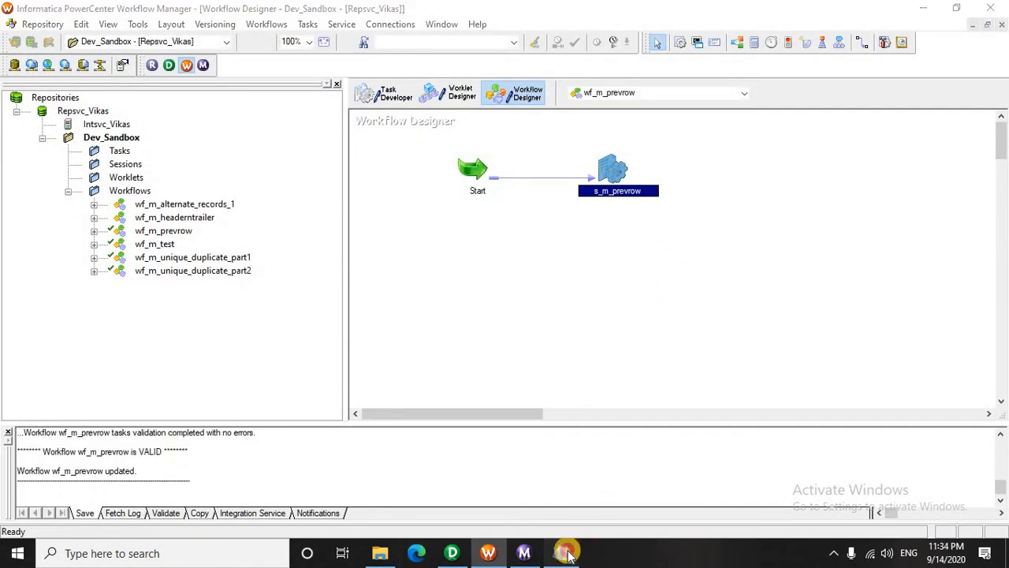
key("alt+F4")
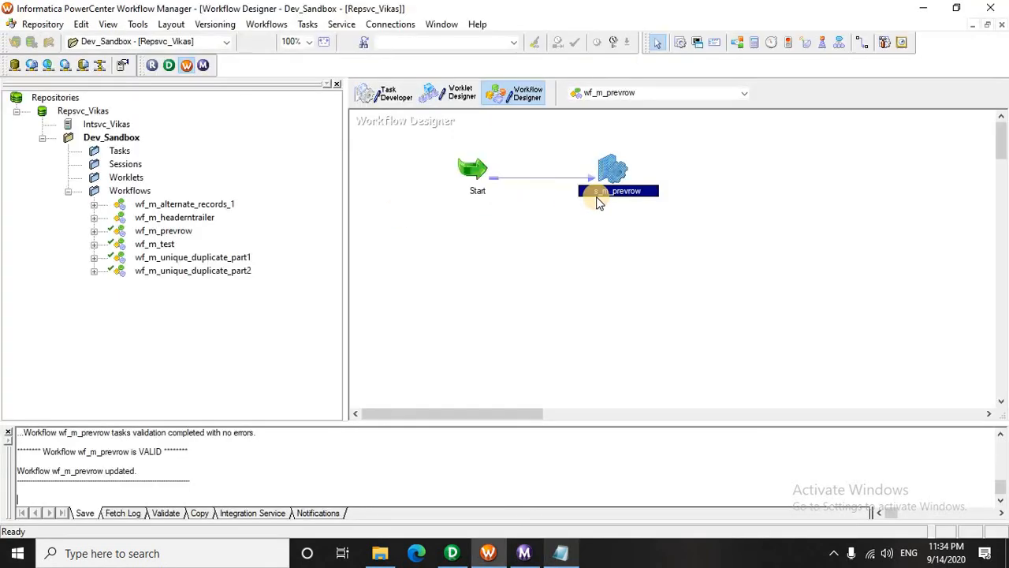
right_click(611, 175)
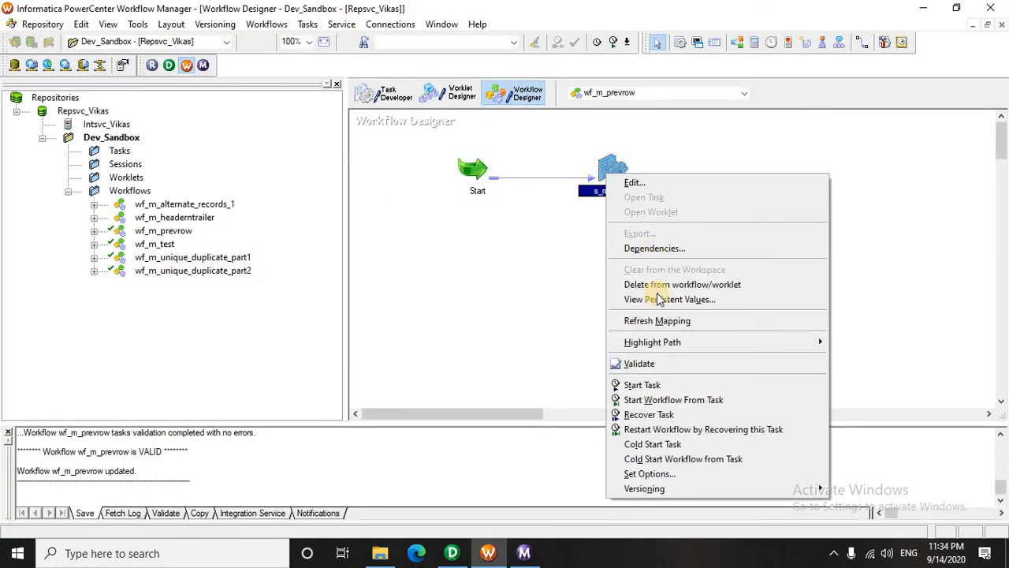
left_click(638, 383)
- Switch to Workflow Monitor and check the wf_m_prevrow run and the s_m_prevrow task's status and source and target row counts
left_click(525, 554)
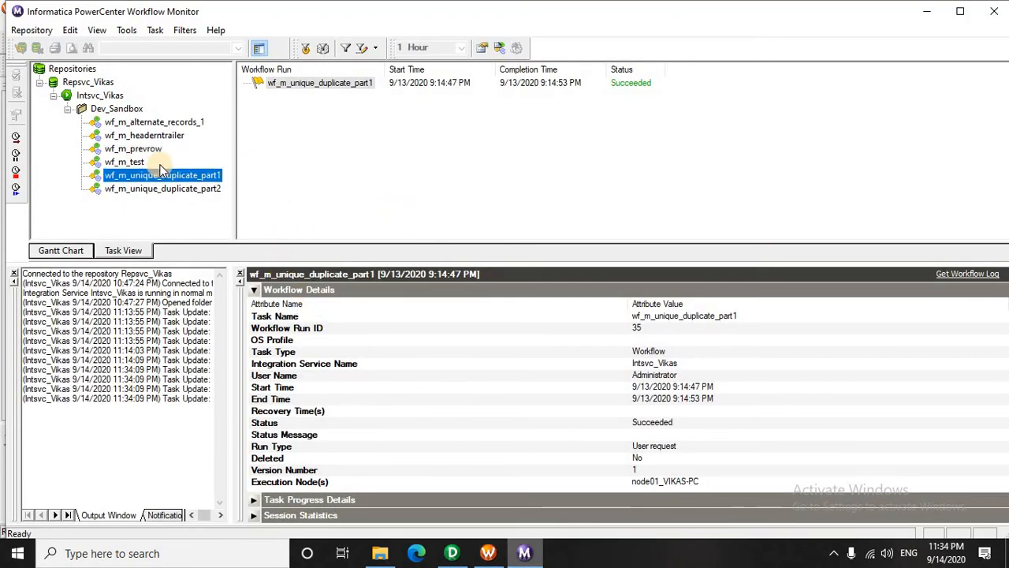
left_click(151, 149)
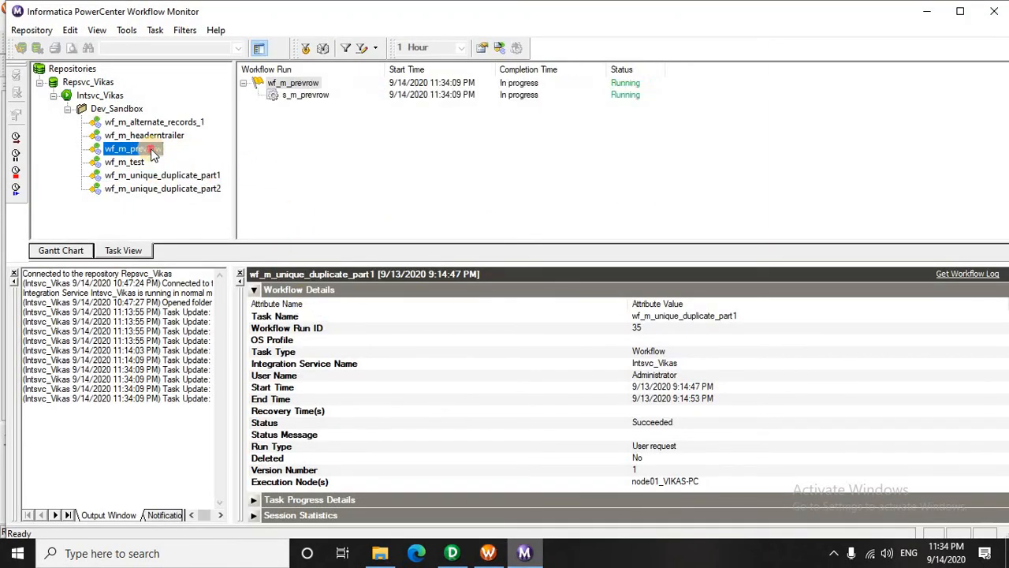
left_click(319, 96)
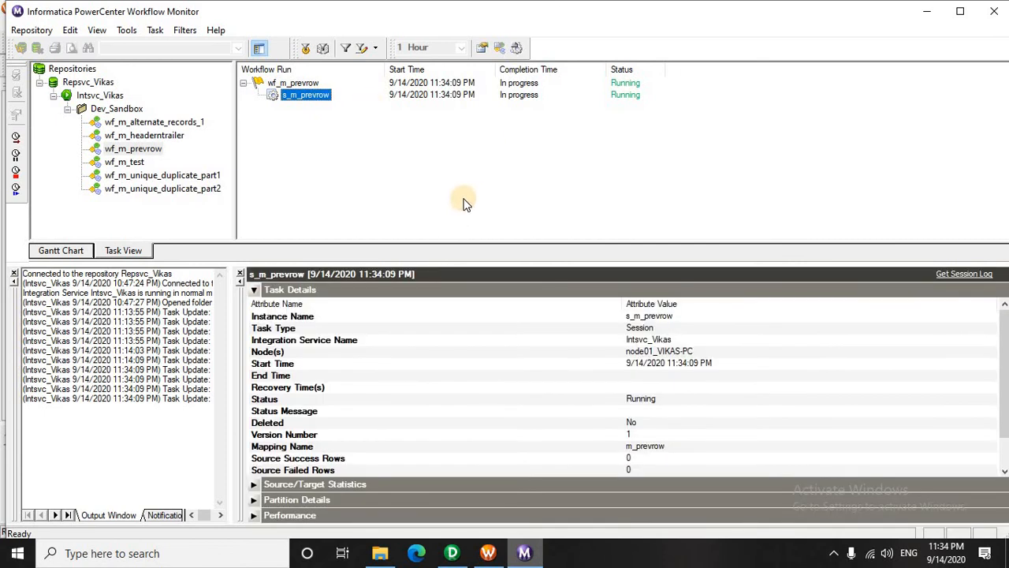
left_click(615, 446)
scroll(615, 447, "down", 1)
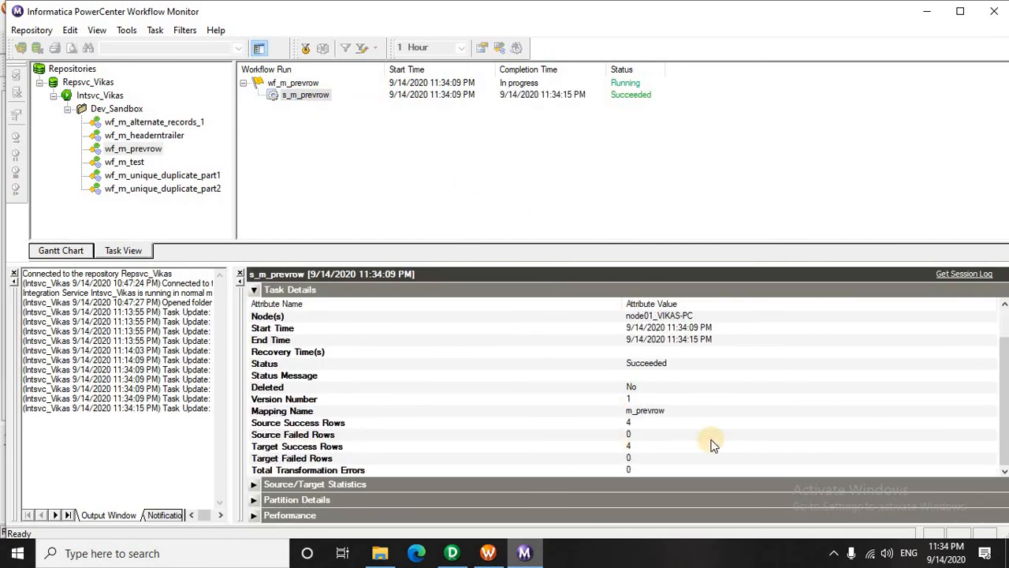
- Switch to File Explorer and open the salary text file in the TgtFiles folder
left_click(380, 553)
left_click(398, 412)
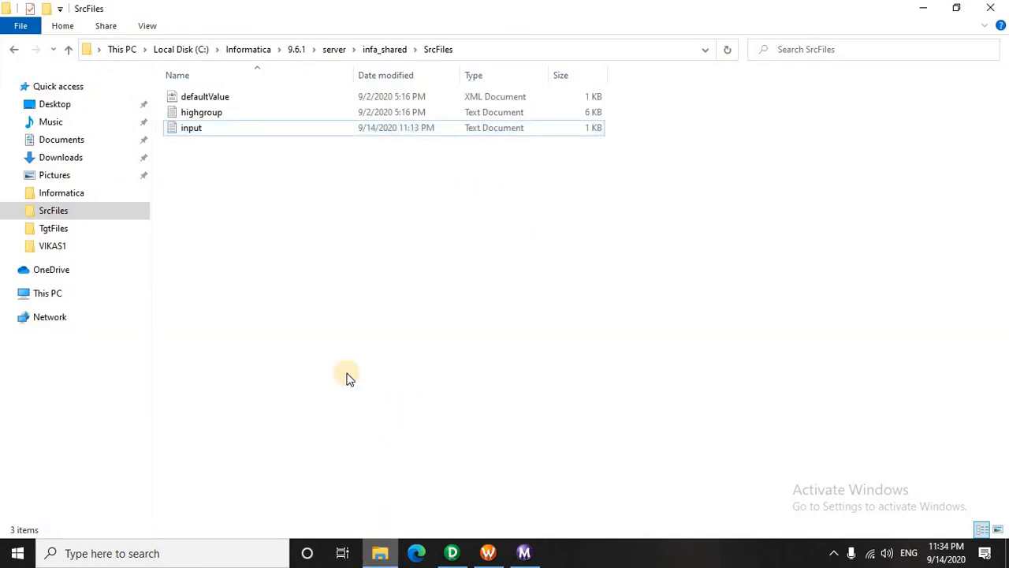
left_click(62, 229)
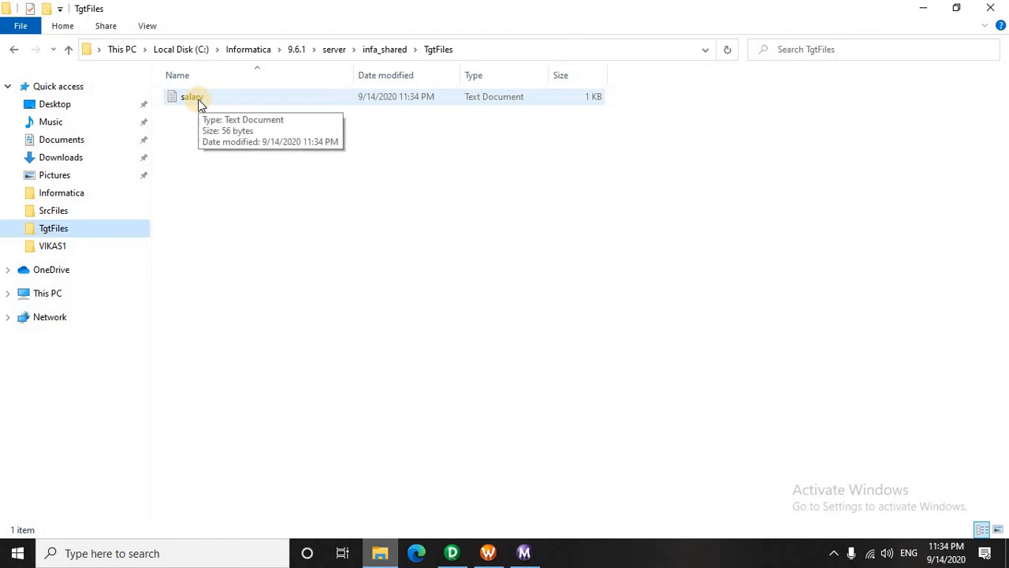
double_click(199, 104)
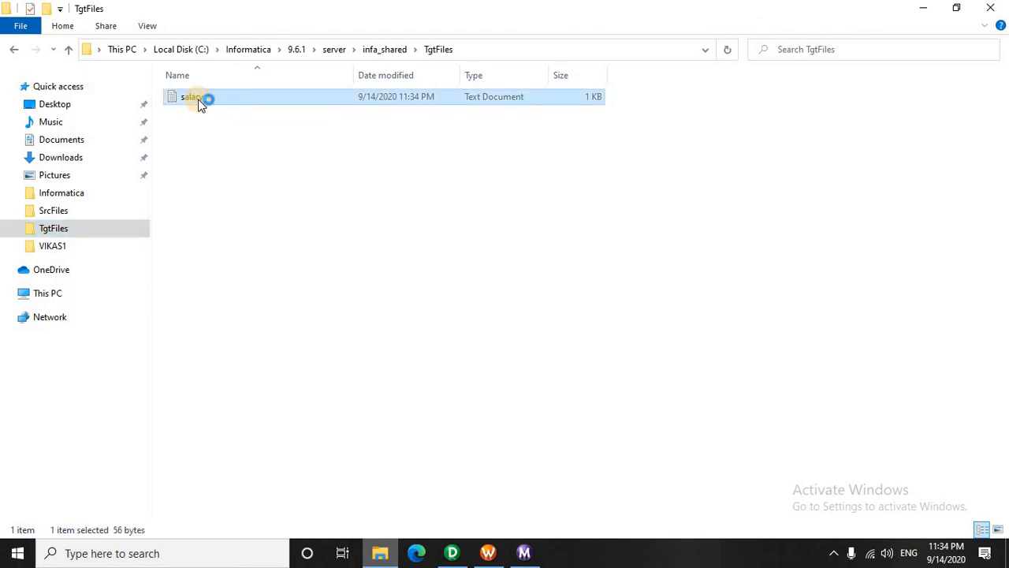